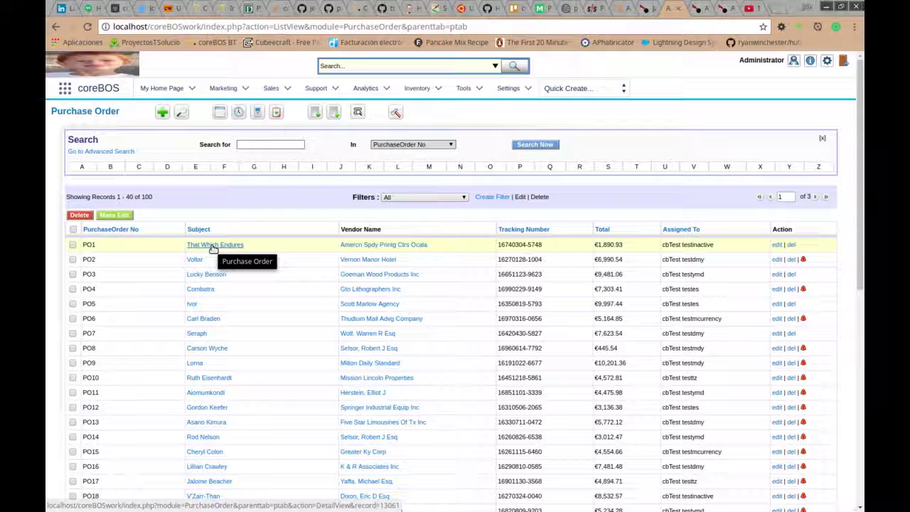
Open the purchase order "That Which Endures" from the list and start editing it
left_click(212, 248)
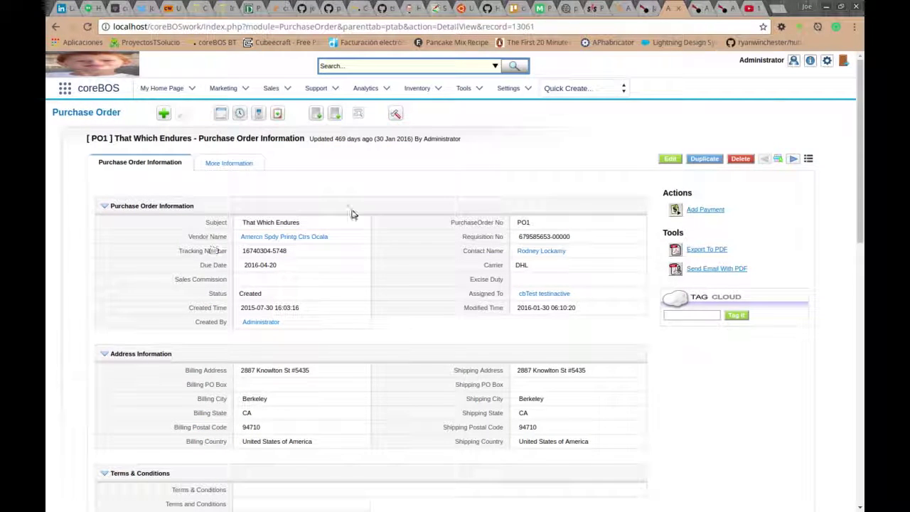
scroll(673, 295, "down", 2)
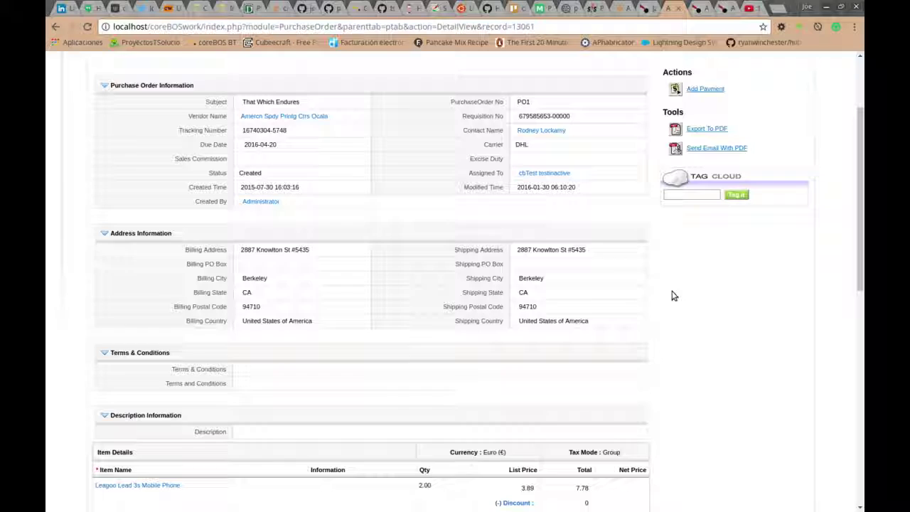
scroll(673, 294, "up", 2)
left_click(669, 129)
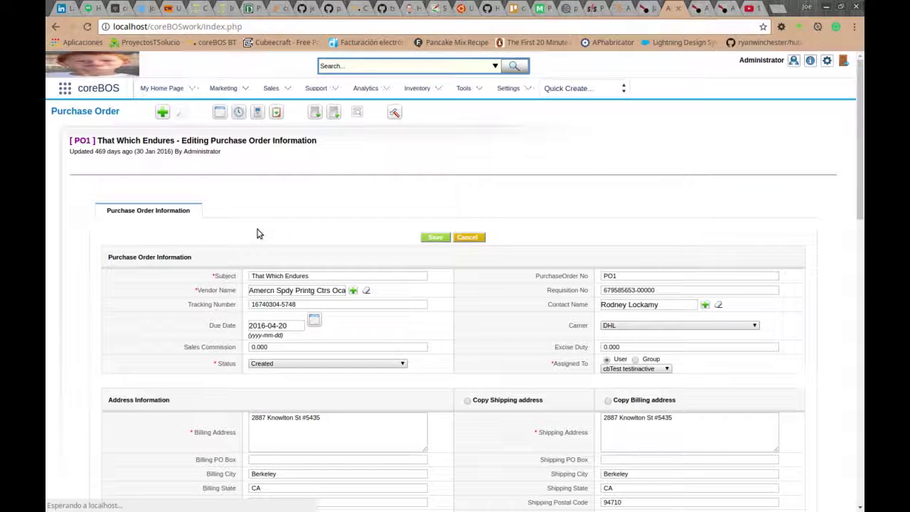
Set the purchase order's vendor to A & A Custom Rubber Stamps, overwriting only the billing address
left_click(353, 290)
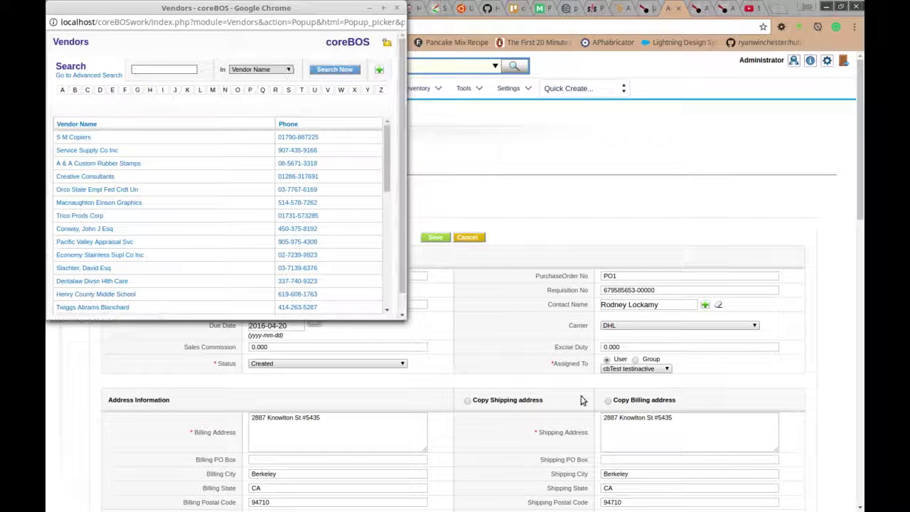
scroll(524, 399, "down", 2)
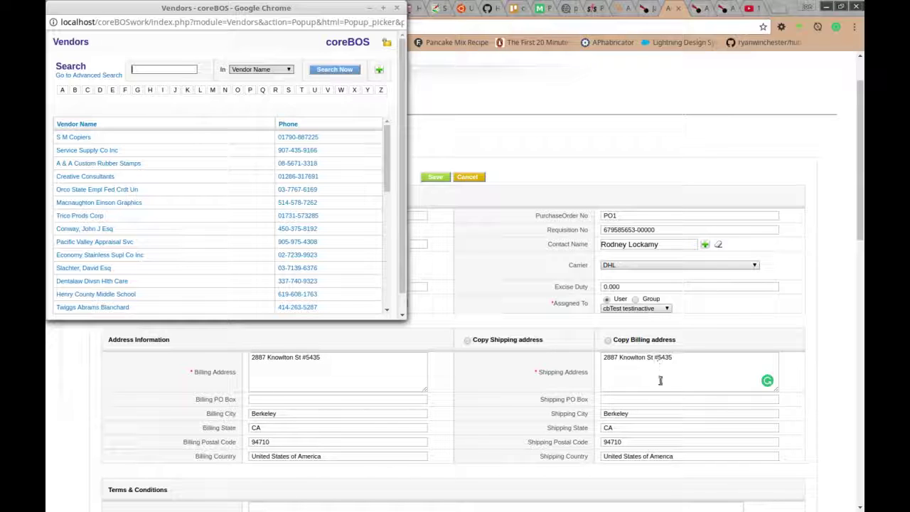
left_click(81, 167)
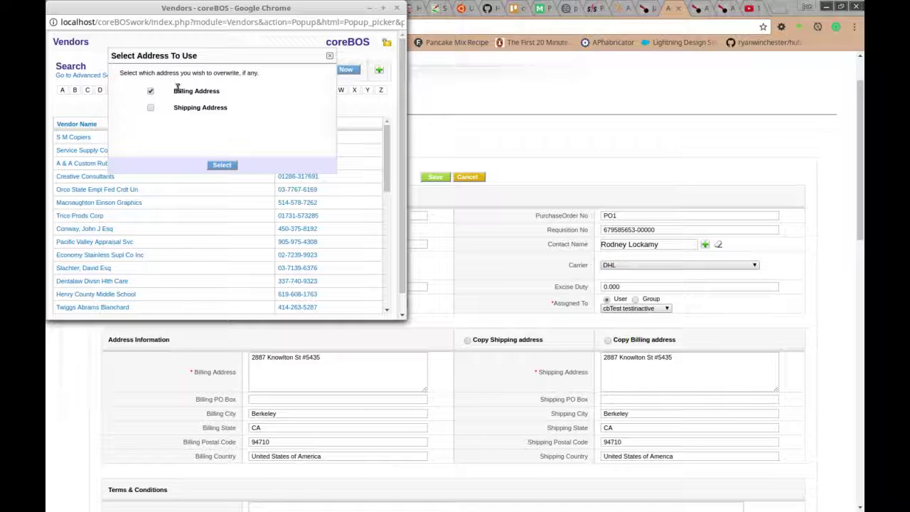
left_click(221, 165)
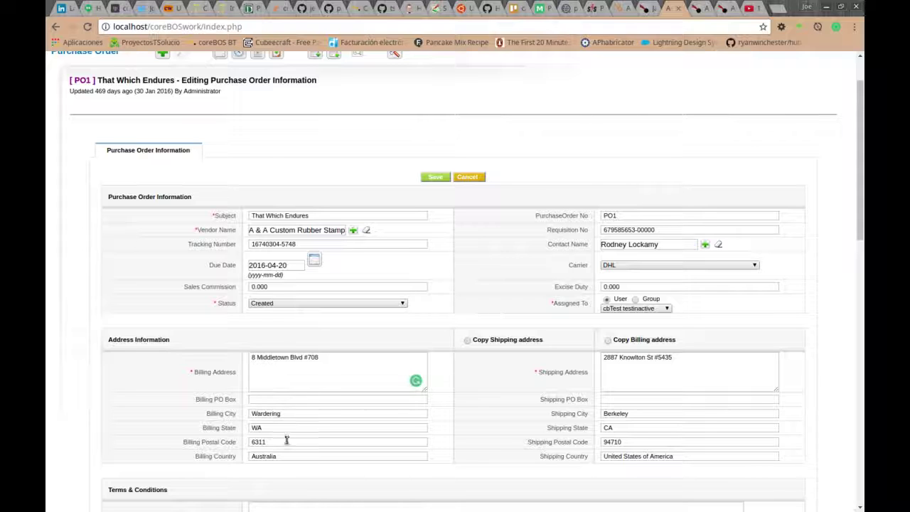
Change the purchase order's vendor to Pacific Valley Appraisal Svc, overwriting only the shipping address
left_click(353, 230)
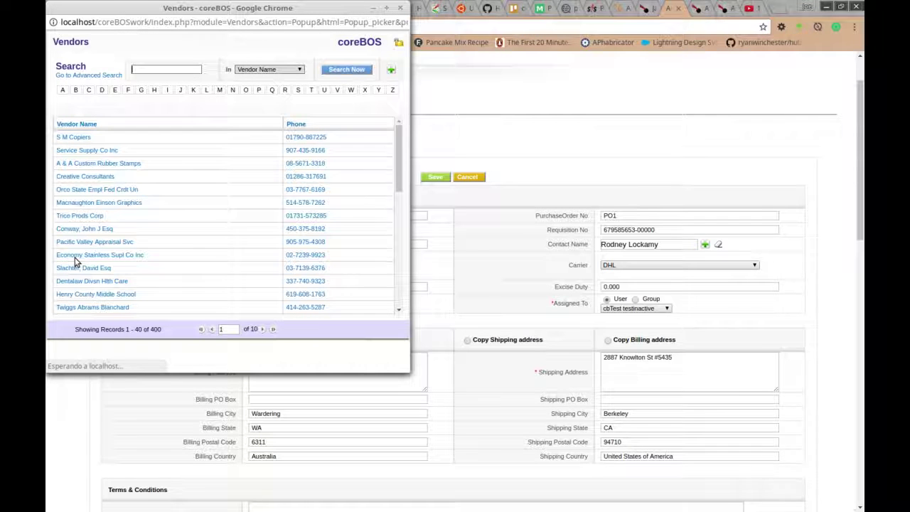
left_click(85, 243)
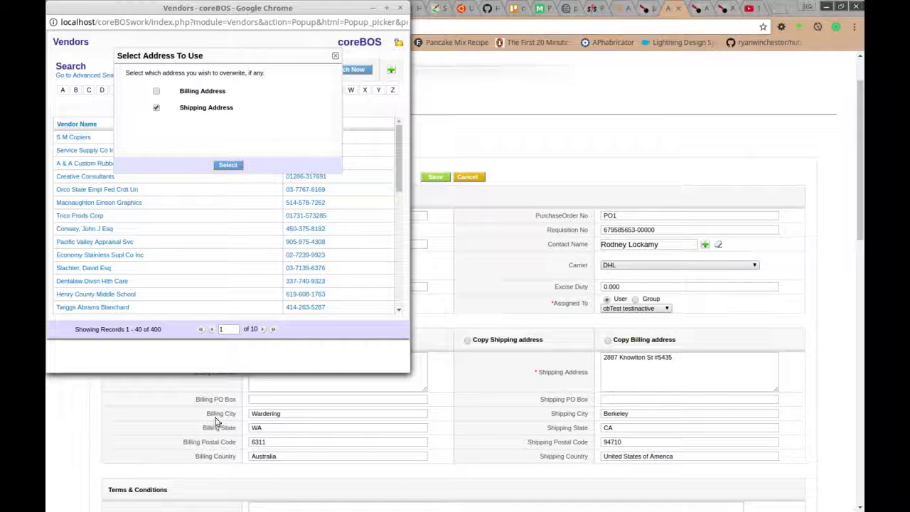
left_click(226, 165)
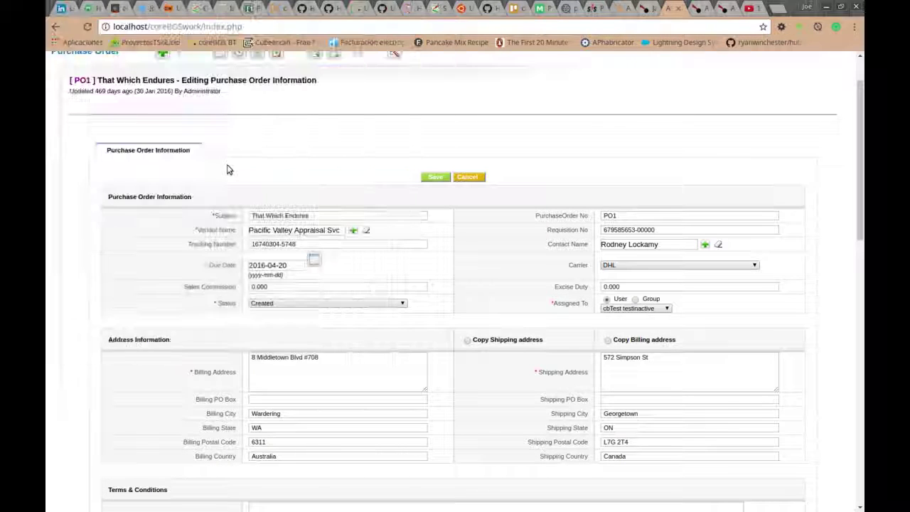
left_click(353, 231)
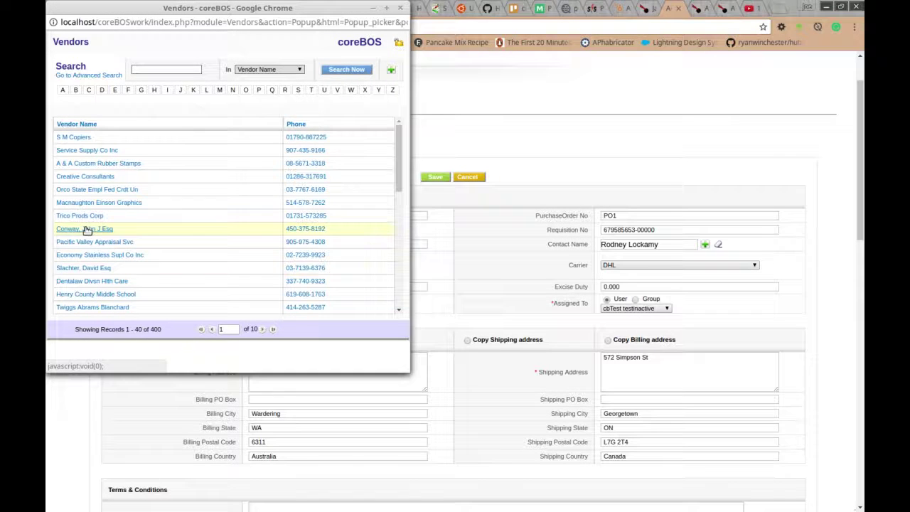
left_click(85, 229)
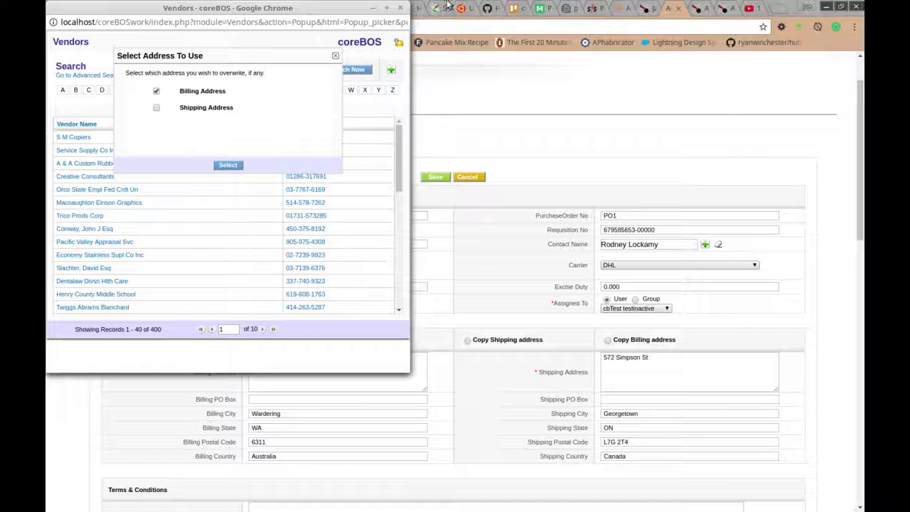
left_click(399, 8)
Switch to the Quotes list and open the first quote for editing
left_click(693, 10)
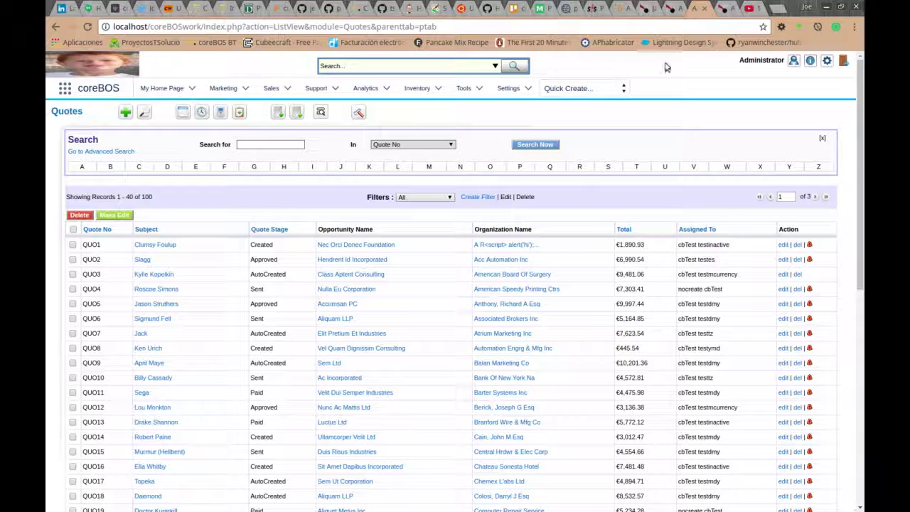
left_click(174, 249)
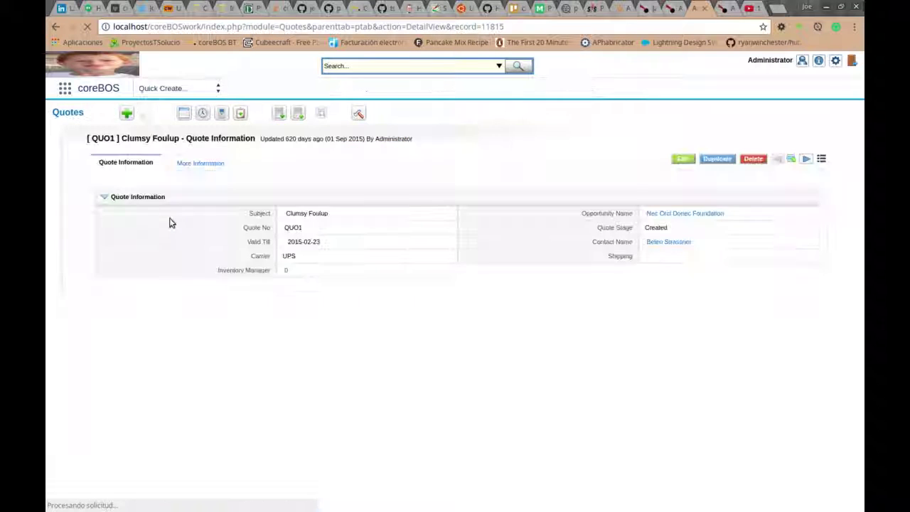
left_click(670, 159)
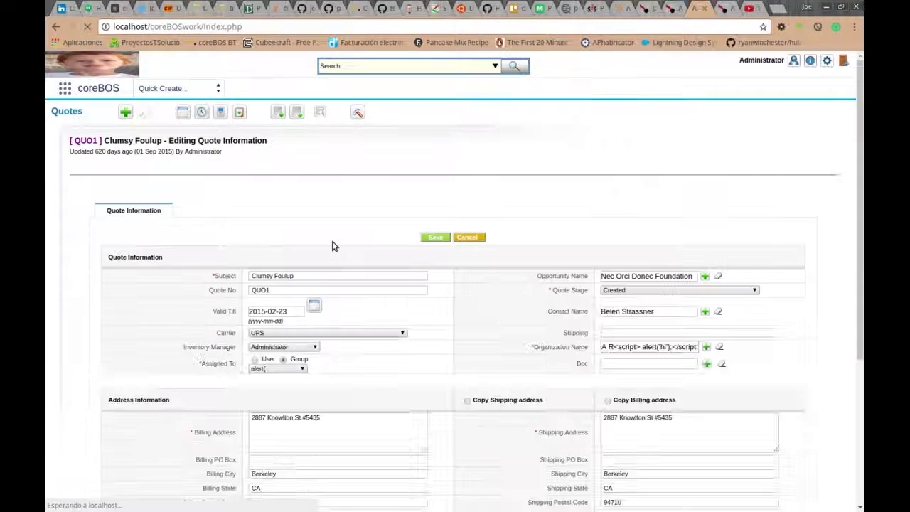
scroll(332, 241, "down", 2)
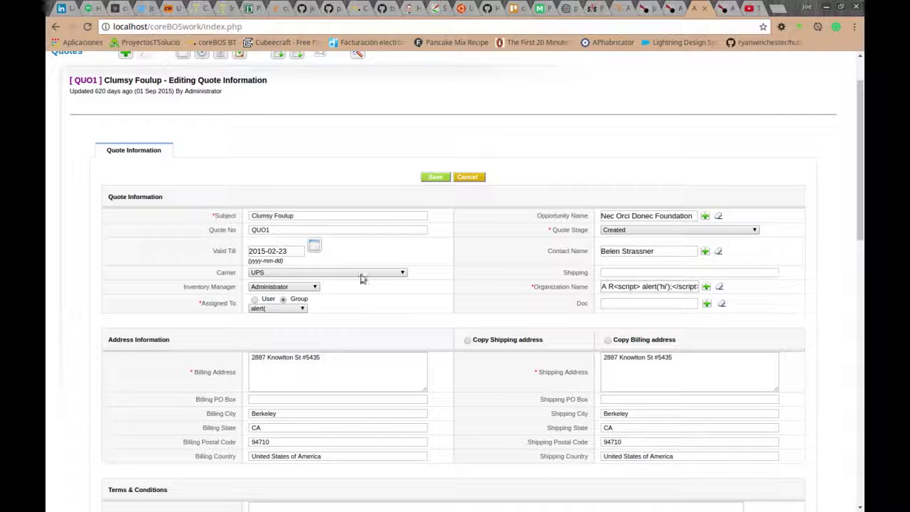
Set the quote's organization to Hermar Inc, overwriting only the billing address
left_click(707, 287)
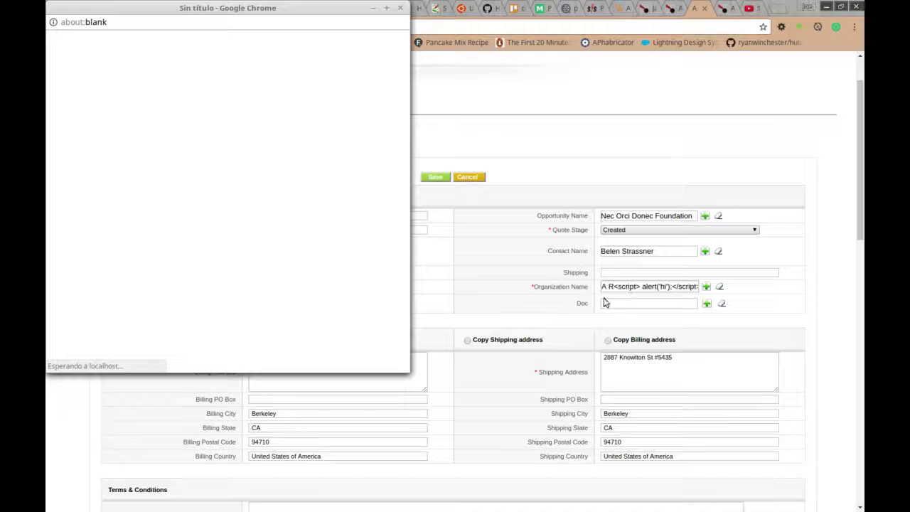
left_click_drag(404, 367, 439, 300)
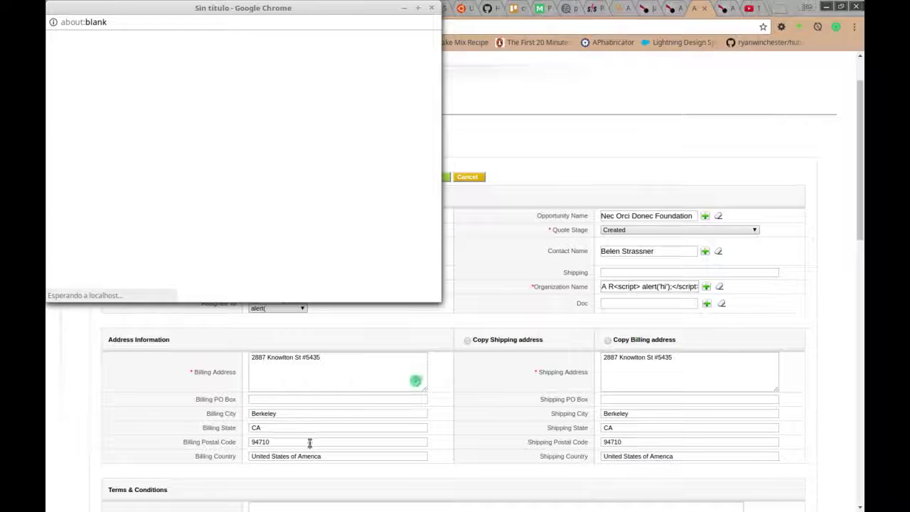
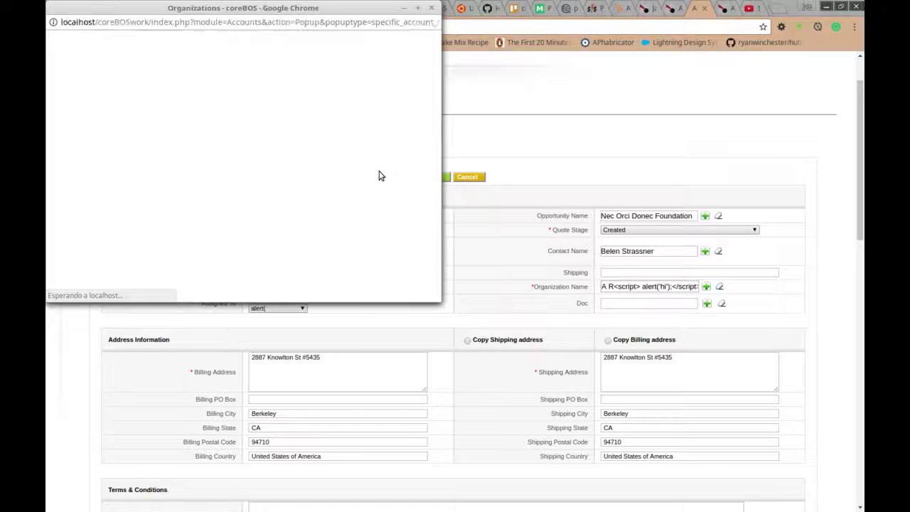
left_click(80, 203)
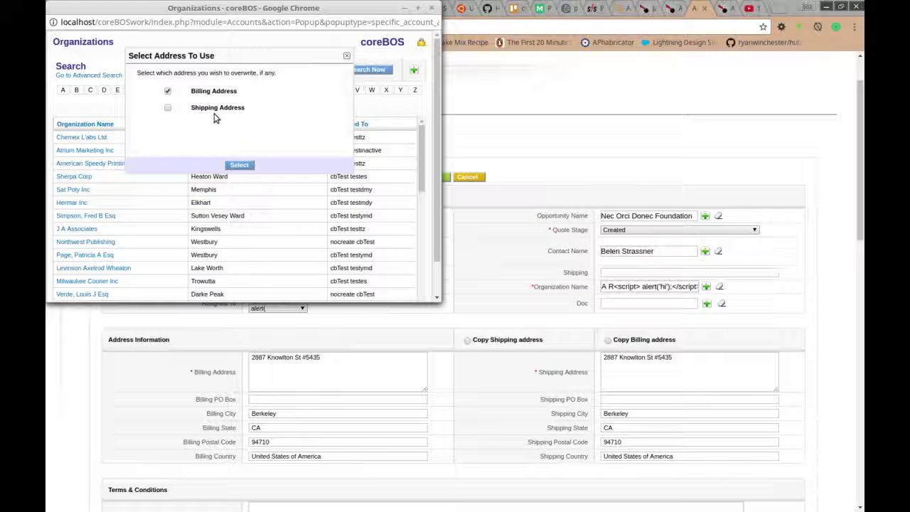
left_click(238, 166)
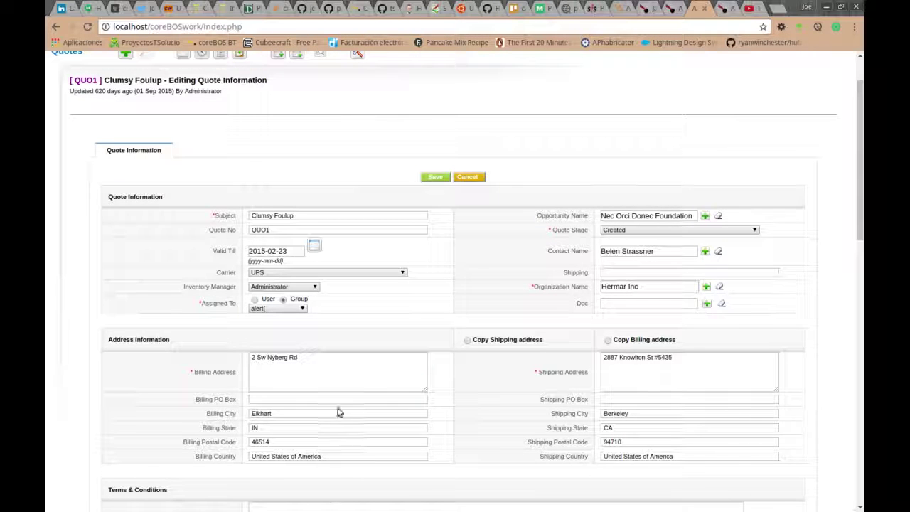
Change the quote's organization to J A Associates, overwriting both the billing and shipping addresses
left_click(706, 287)
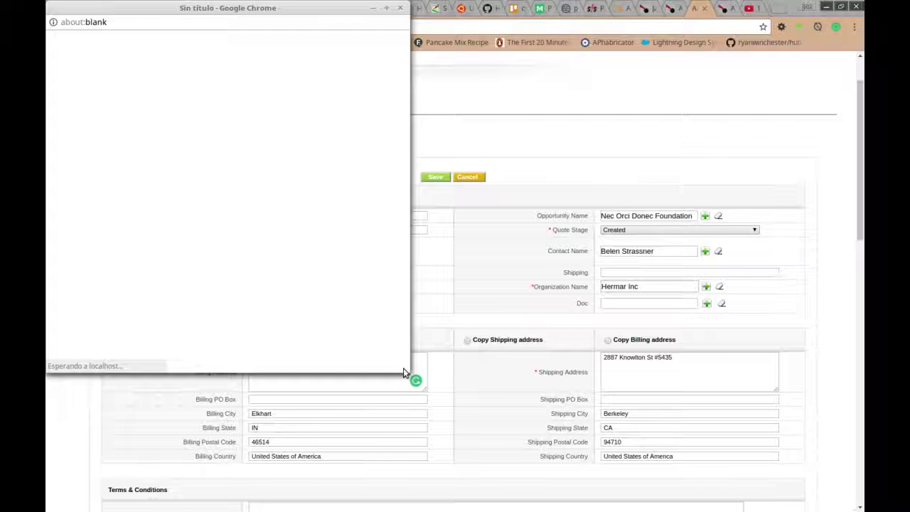
left_click_drag(405, 366, 423, 321)
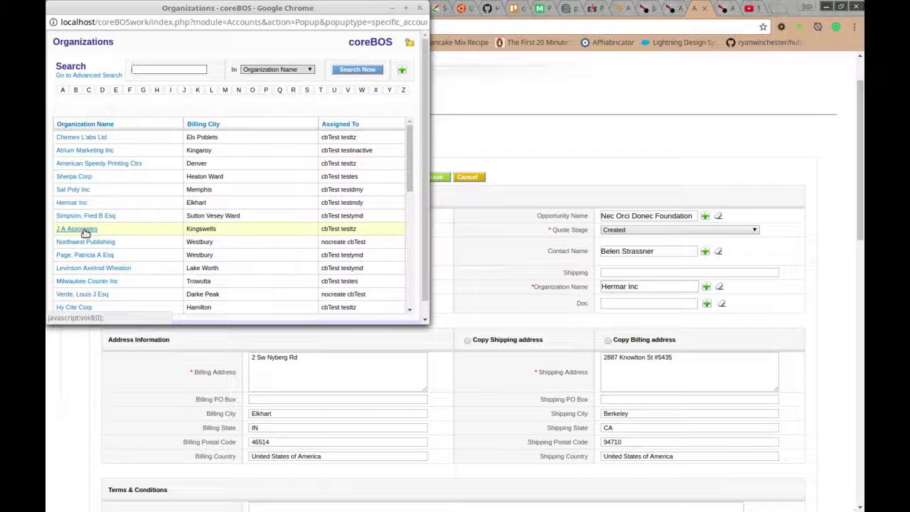
left_click(80, 229)
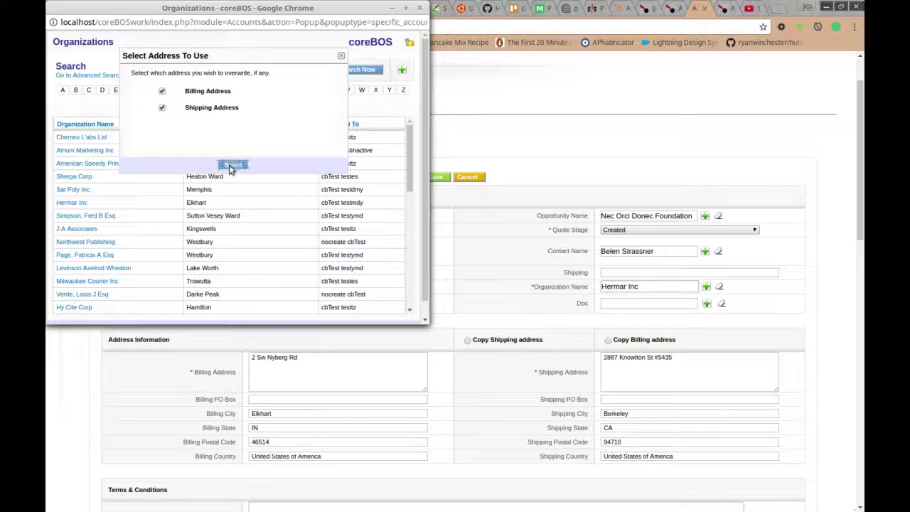
left_click(236, 165)
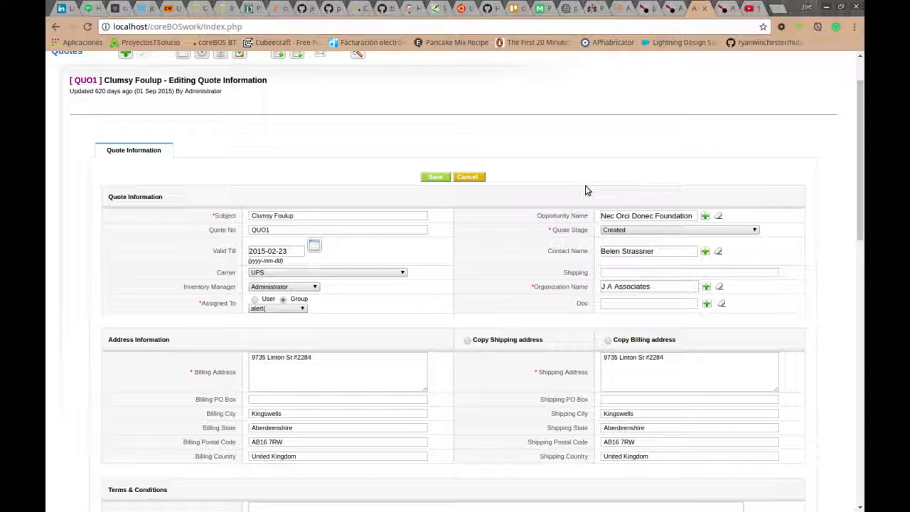
Start a new record in Global Variables and examine the definitions of Application_Billing_Address_Checked and Application_Shipping_Address_Checked
left_click(722, 11)
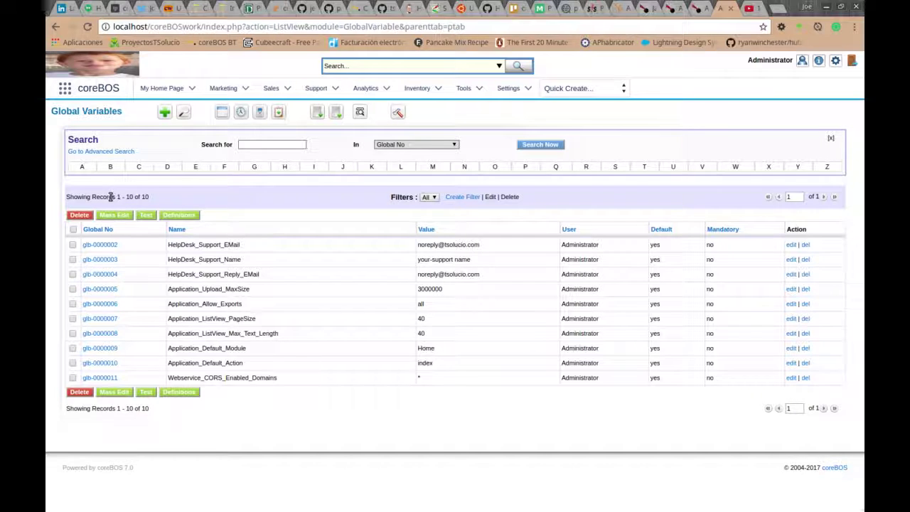
left_click(164, 115)
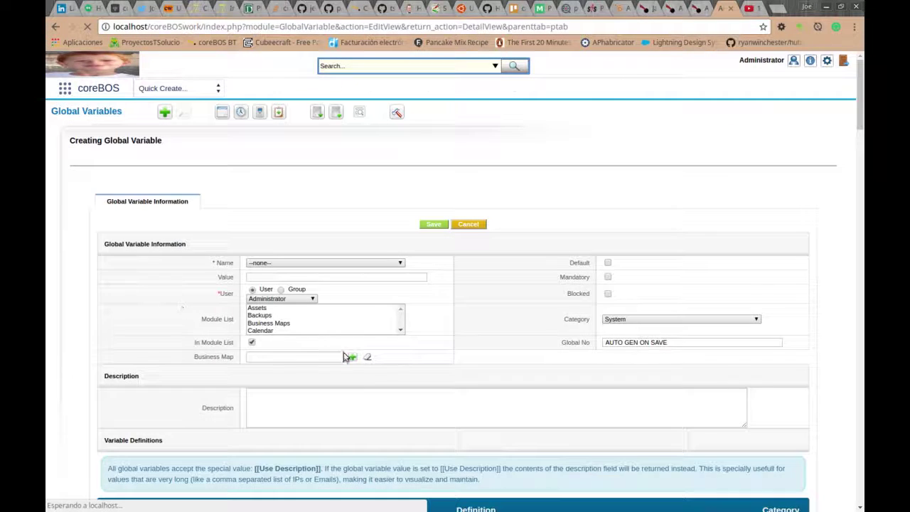
scroll(369, 377, "down", 6)
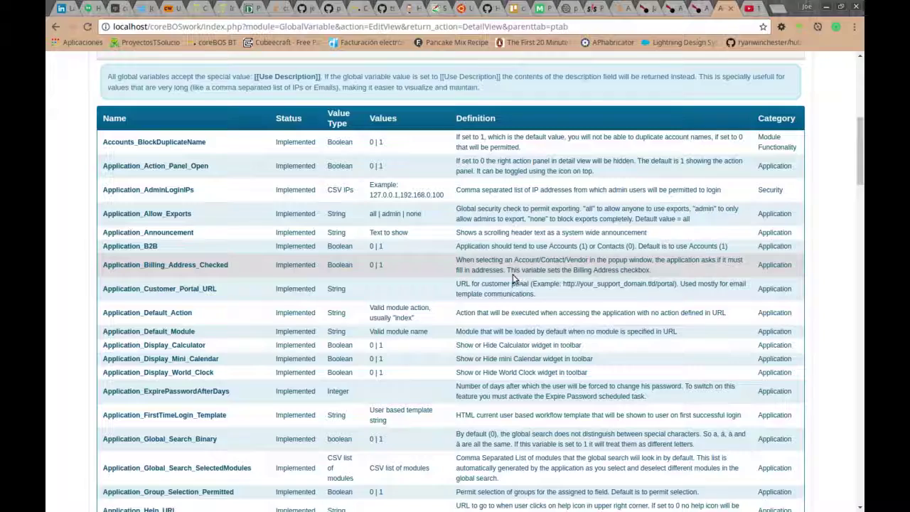
scroll(508, 270, "down", 5)
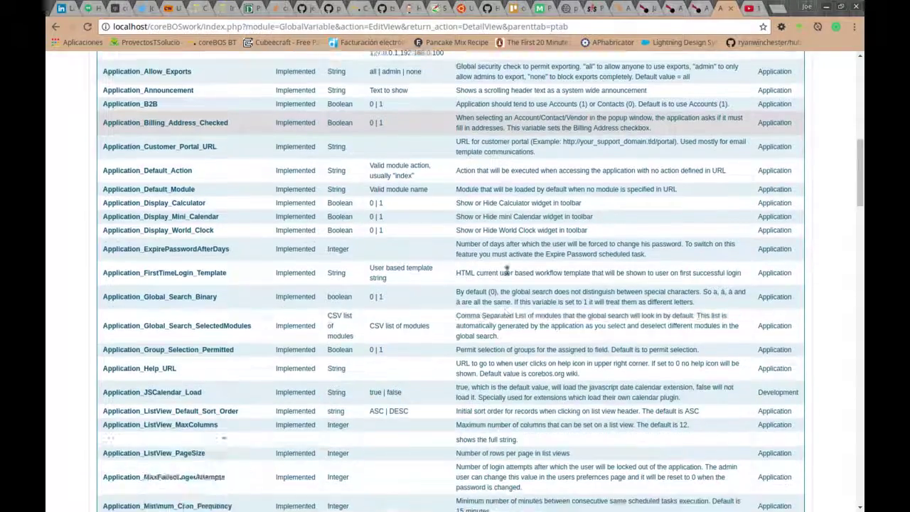
scroll(506, 275, "down", 12)
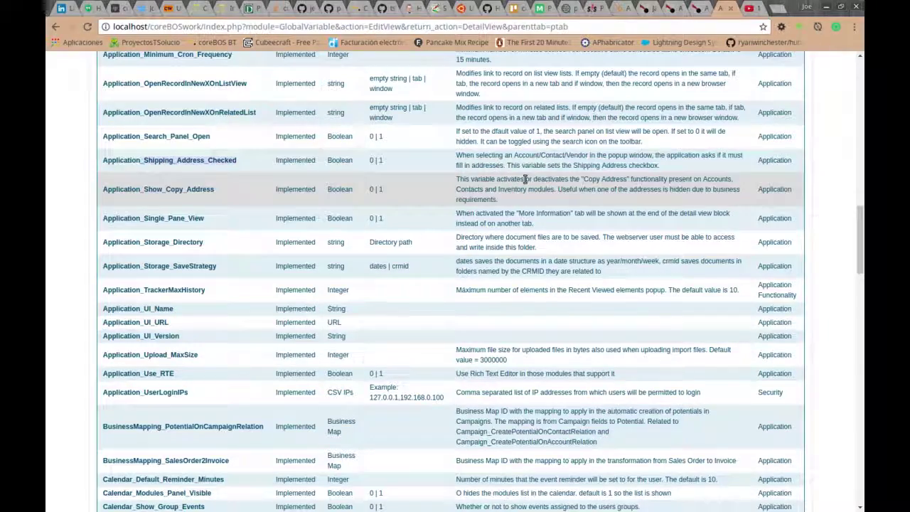
scroll(517, 181, "up", 15)
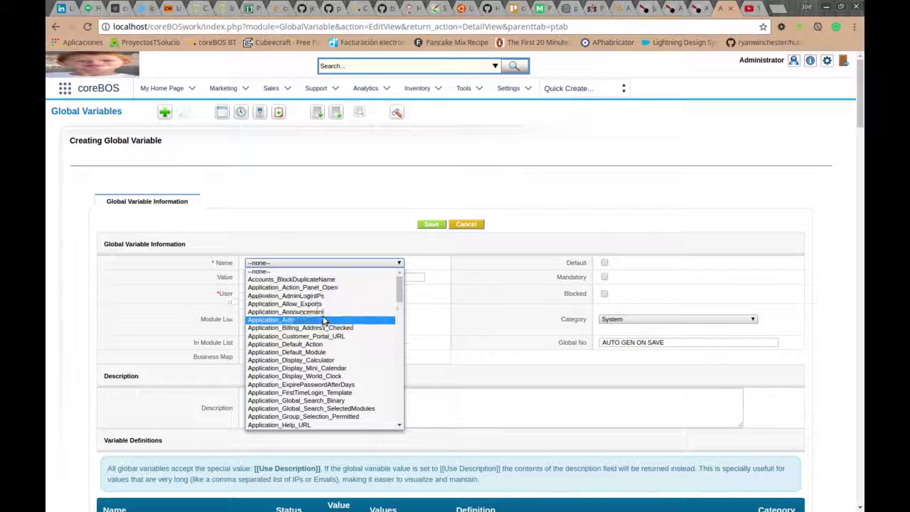
Choose Application_Billing_Address_Checked as the global variable's name, set its value to 0, and save the record
left_click(327, 329)
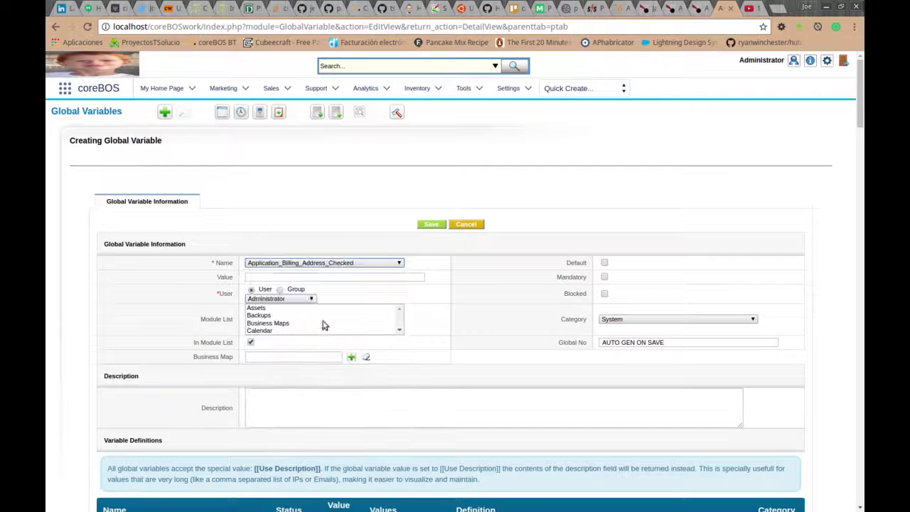
left_click(313, 275)
type("0")
left_click(313, 288)
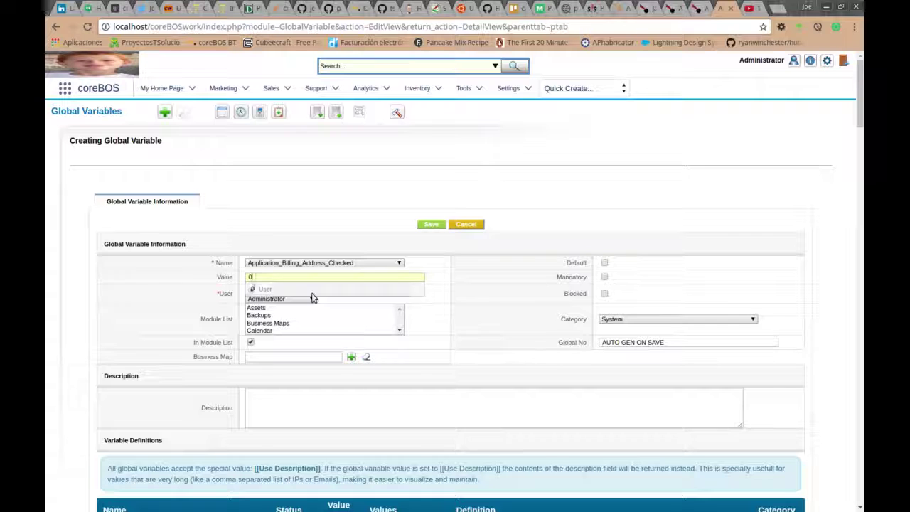
left_click(432, 226)
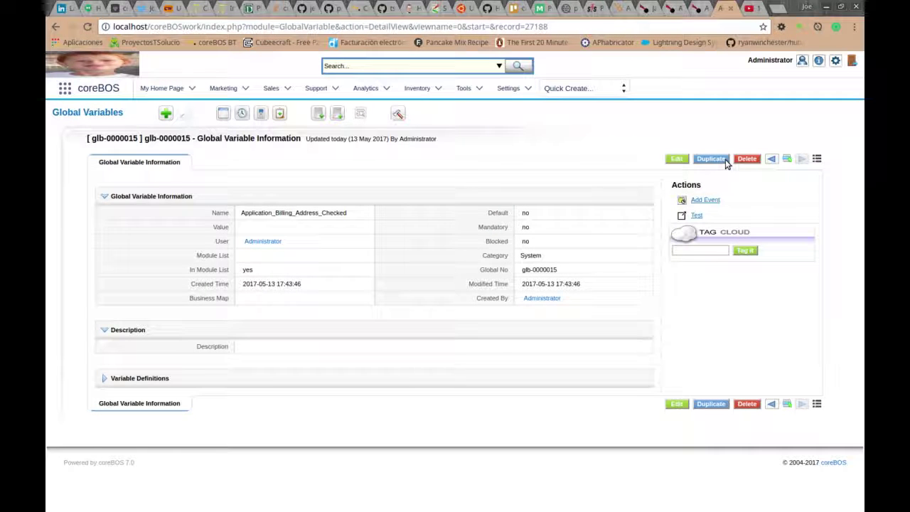
Create a global variable named Application_Shipping_Address_Checked with value 1 and save it
left_click(165, 114)
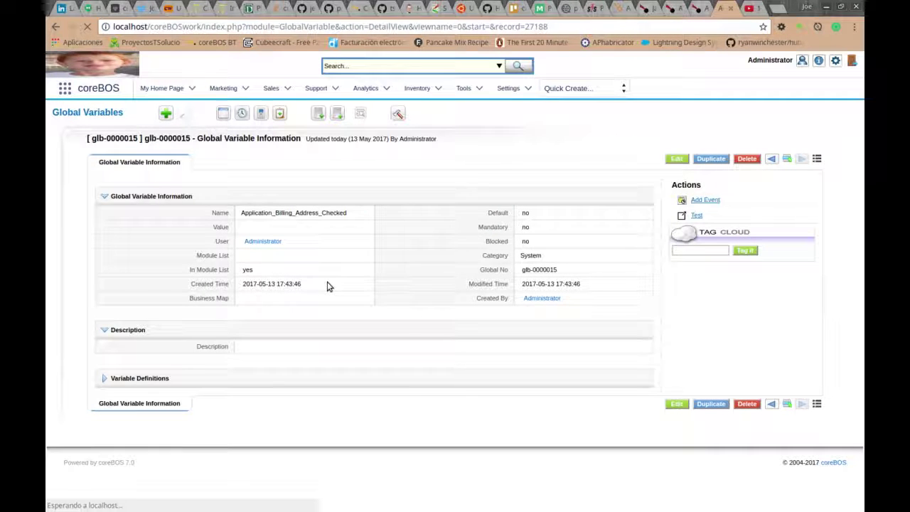
left_click(314, 265)
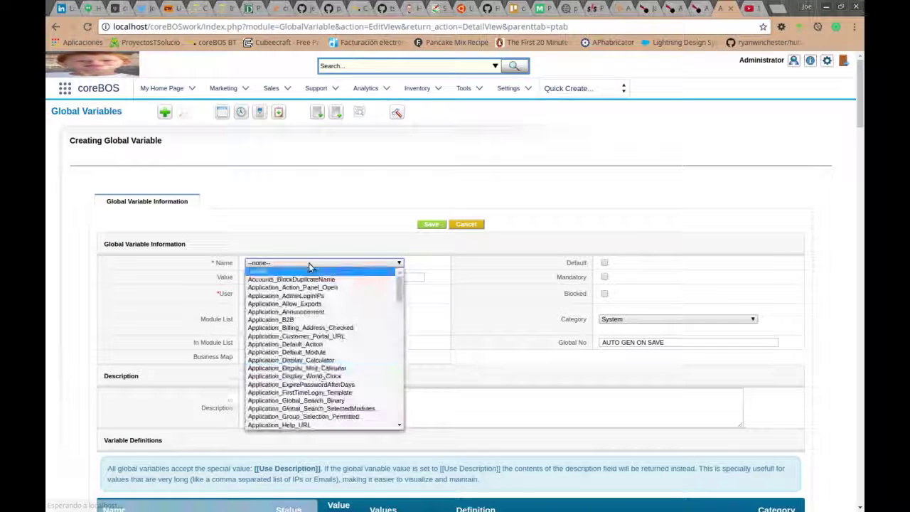
scroll(320, 377, "down", 2)
scroll(320, 380, "down", 5)
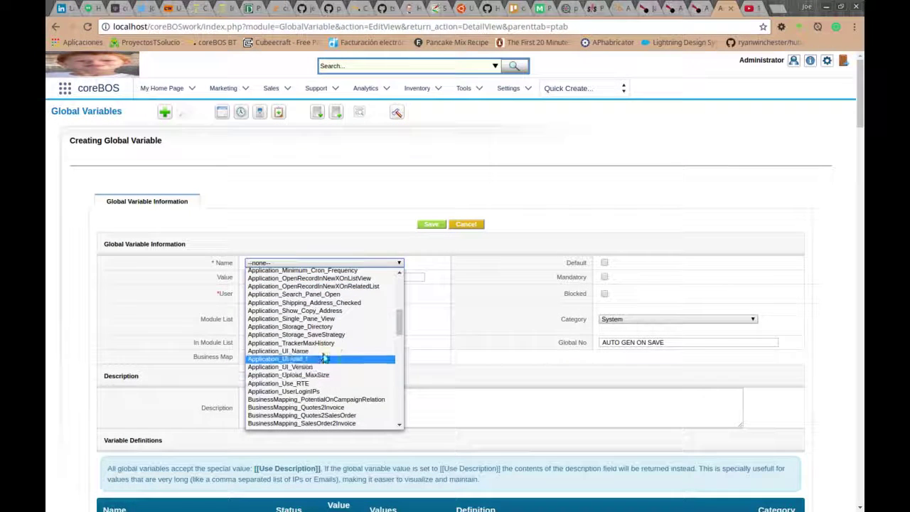
left_click(330, 307)
left_click(287, 277)
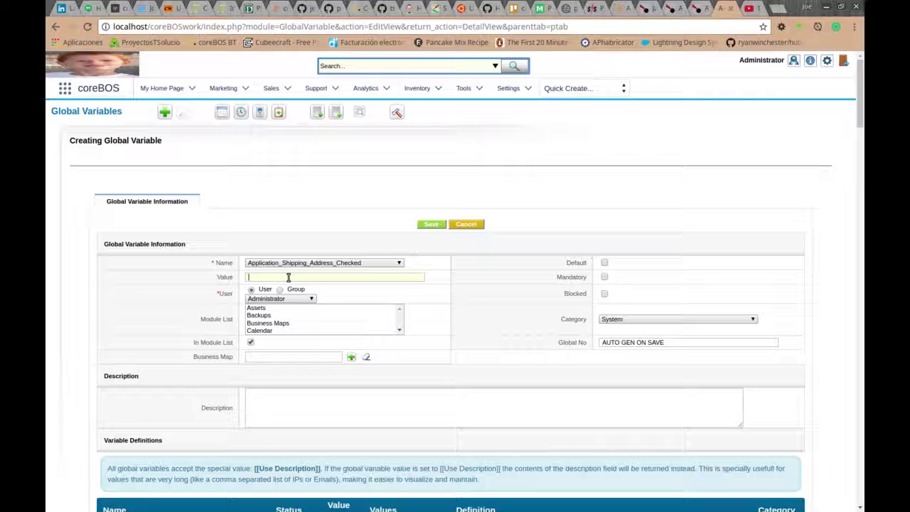
type("1")
left_click(431, 225)
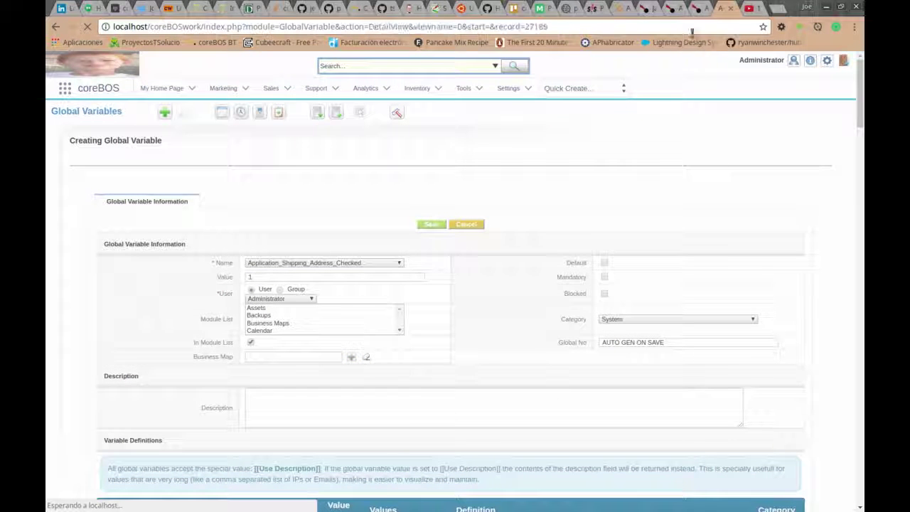
In the purchase order, pick vendor Macnaughton Einson Graphics to inspect the address checkbox defaults, and close the vendor picker without applying
left_click(670, 14)
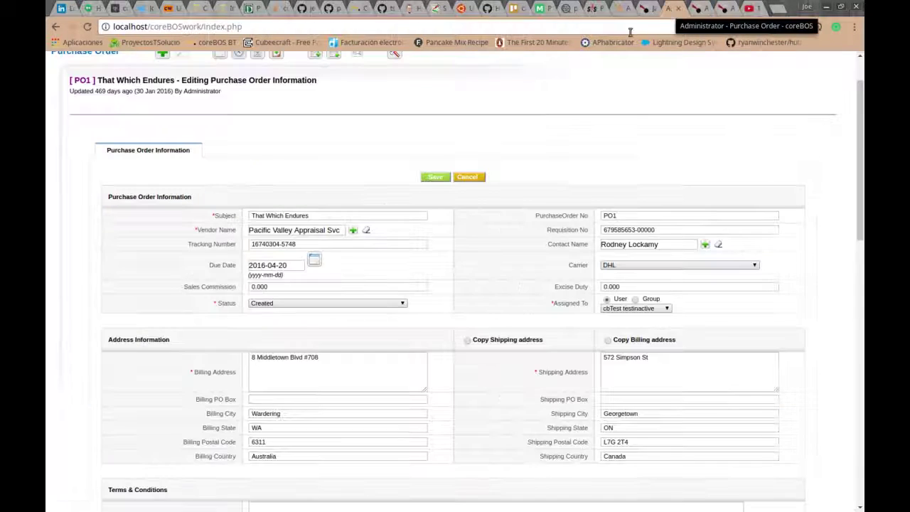
scroll(443, 206, "down", 2)
left_click(352, 202)
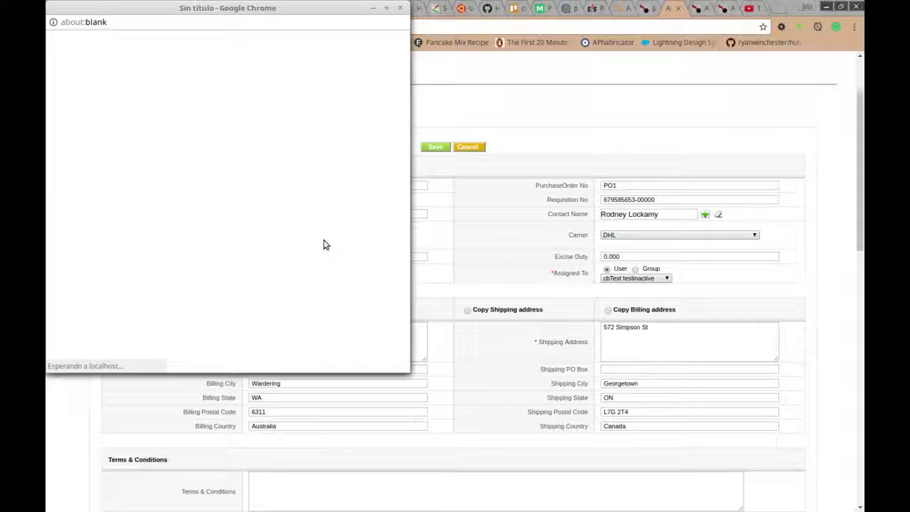
left_click_drag(268, 9, 304, 37)
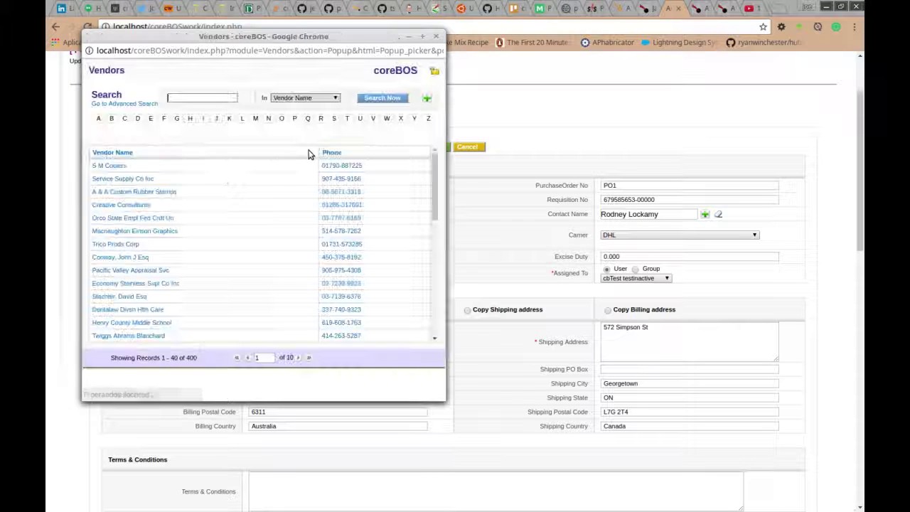
left_click(140, 233)
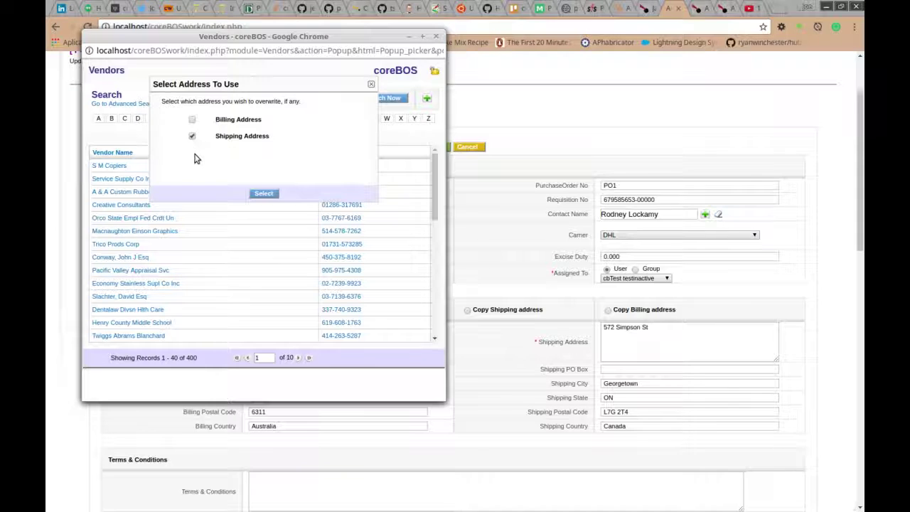
left_click(370, 86)
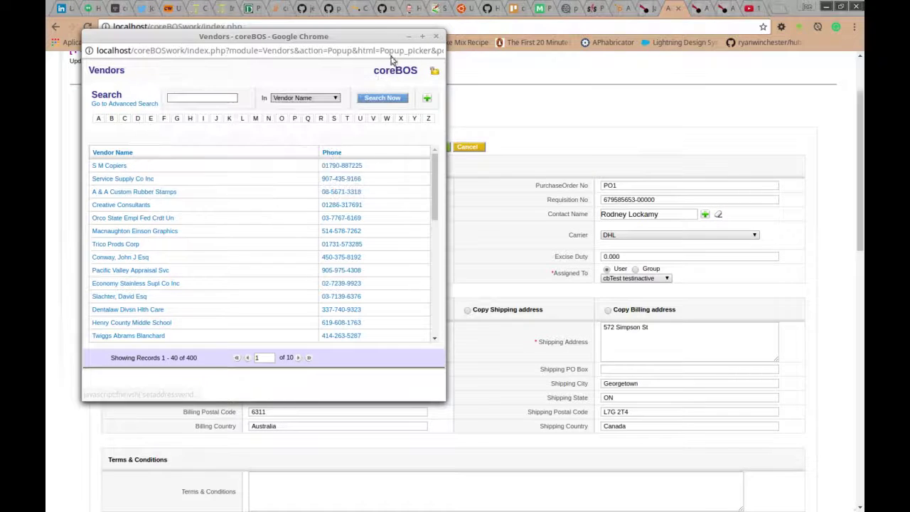
left_click(436, 36)
In the quote, pick Hermar Inc and Sat Poly Inc to inspect the address checkbox defaults, and close the organization picker without applying
left_click(691, 10)
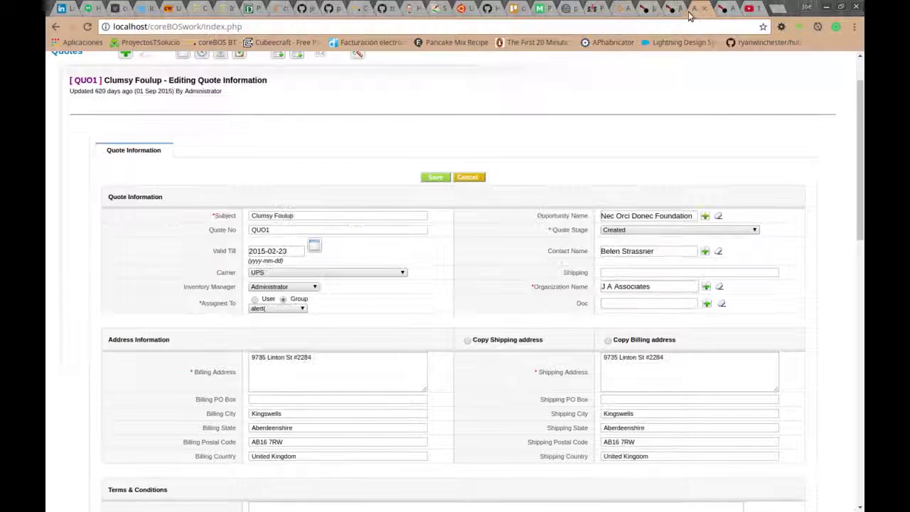
left_click(708, 286)
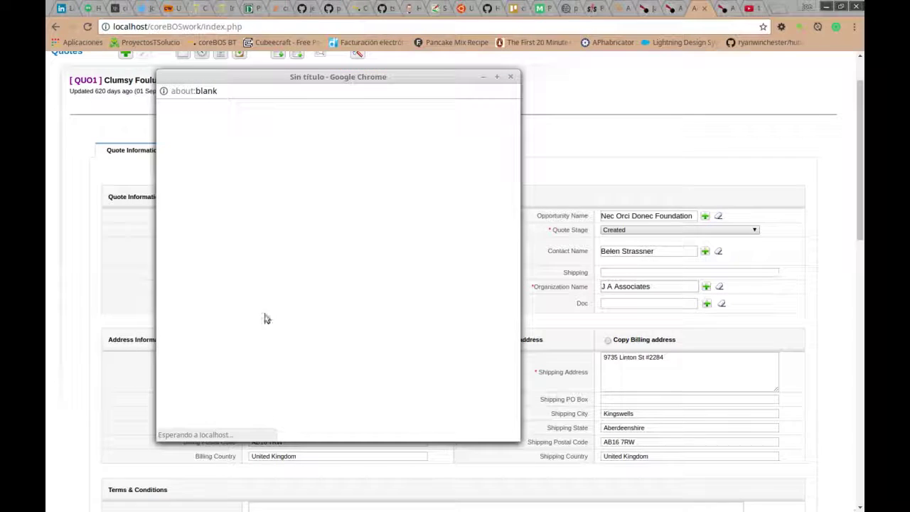
left_click(183, 273)
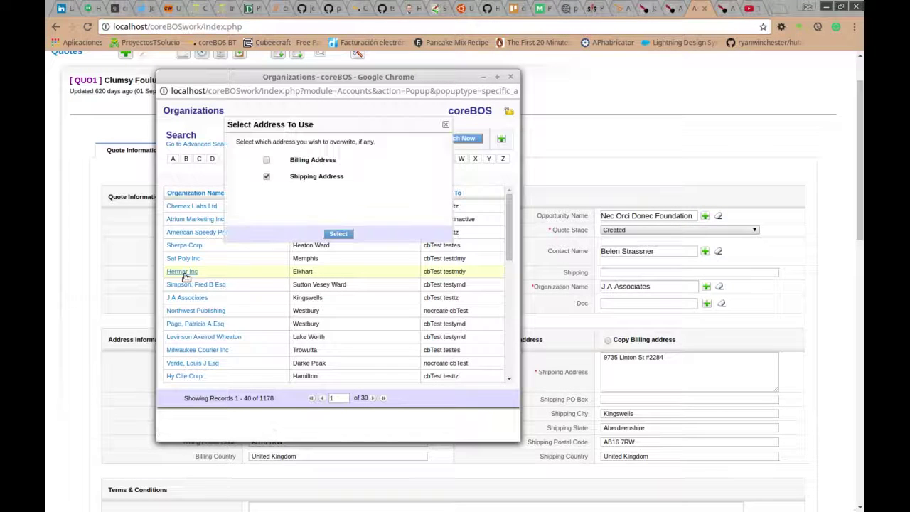
left_click(444, 126)
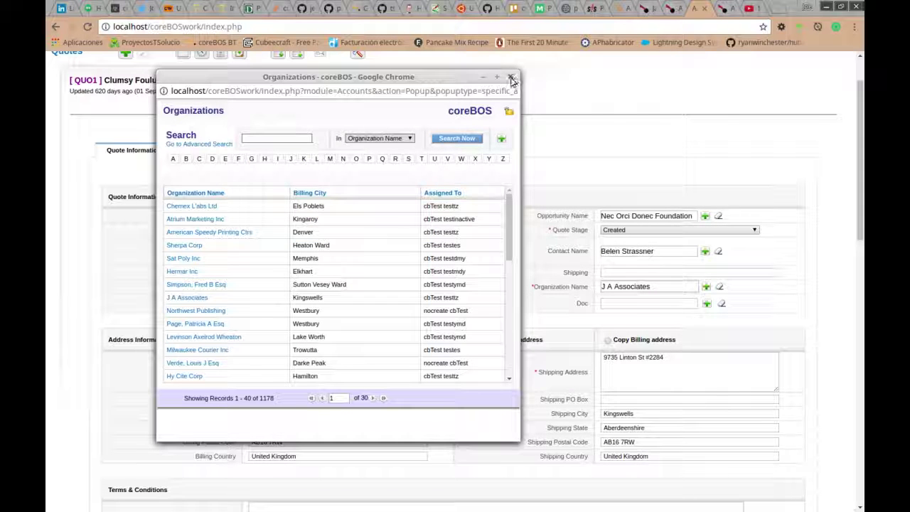
left_click(180, 259)
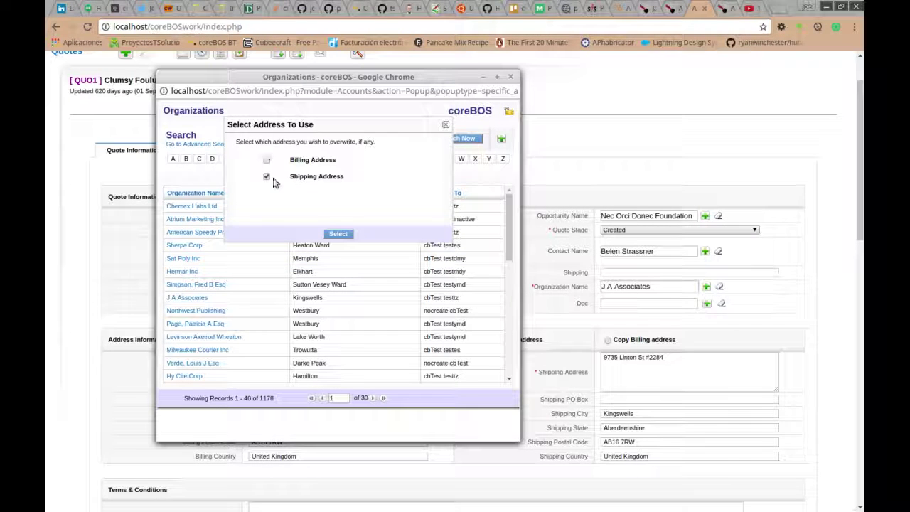
left_click(510, 76)
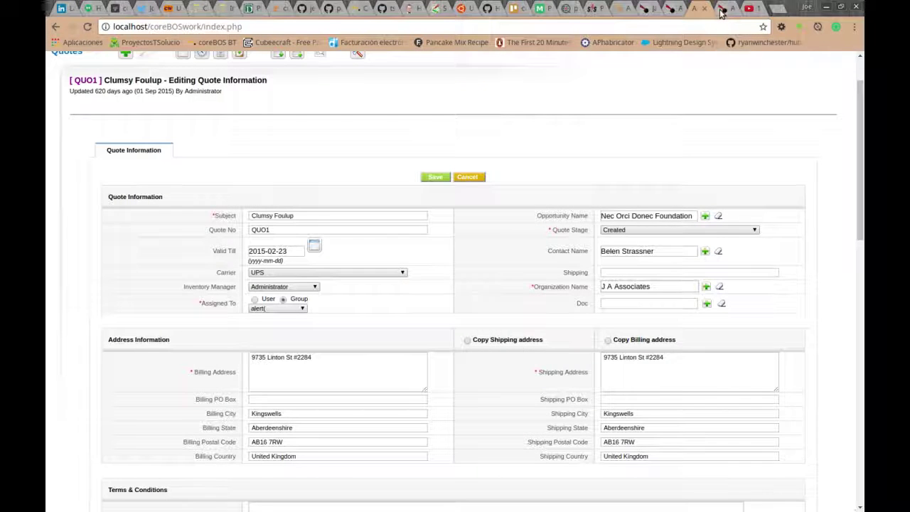
Return to the saved shipping address variable and display the list of all global variables
left_click(675, 12)
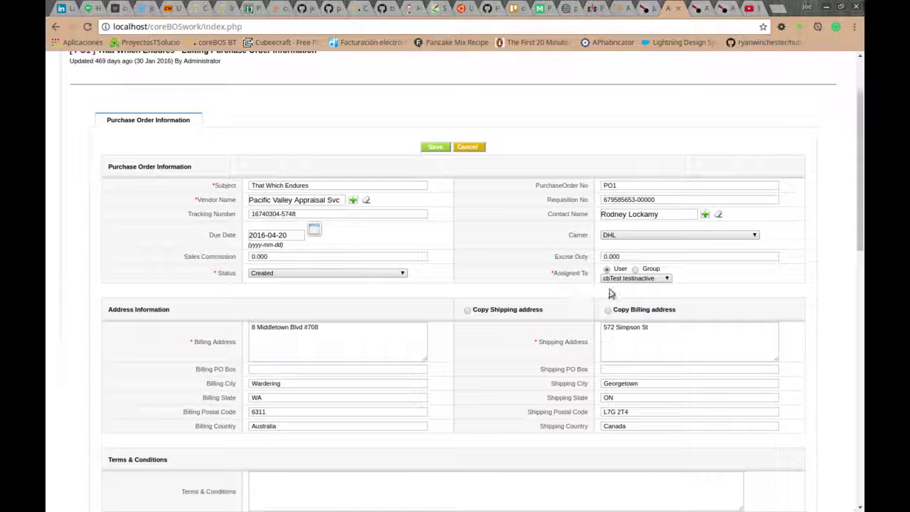
left_click(698, 12)
left_click(720, 11)
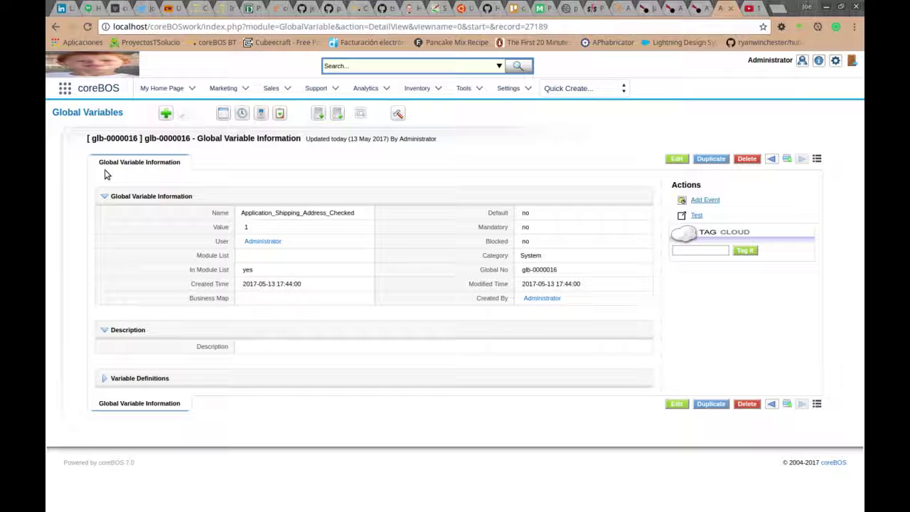
left_click(108, 118)
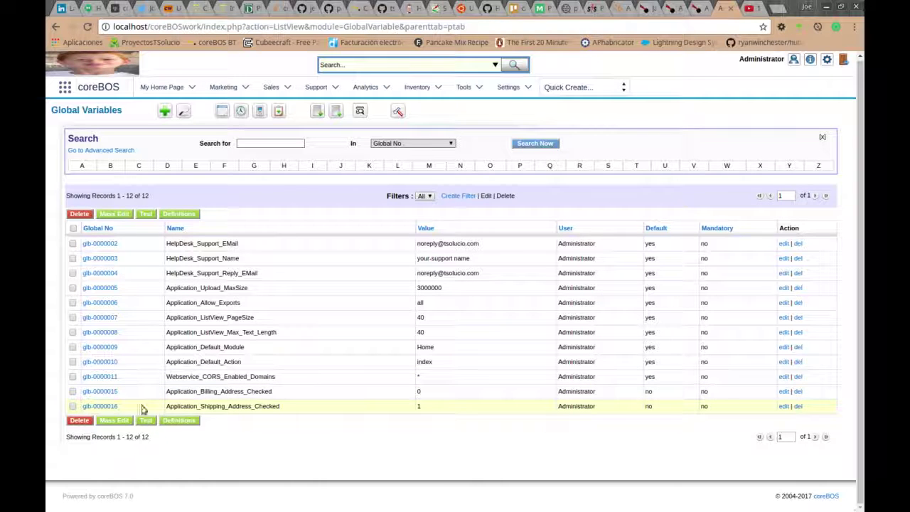
Edit the Application_Billing_Address_Checked variable to apply to the Vendors module and save it
left_click(98, 392)
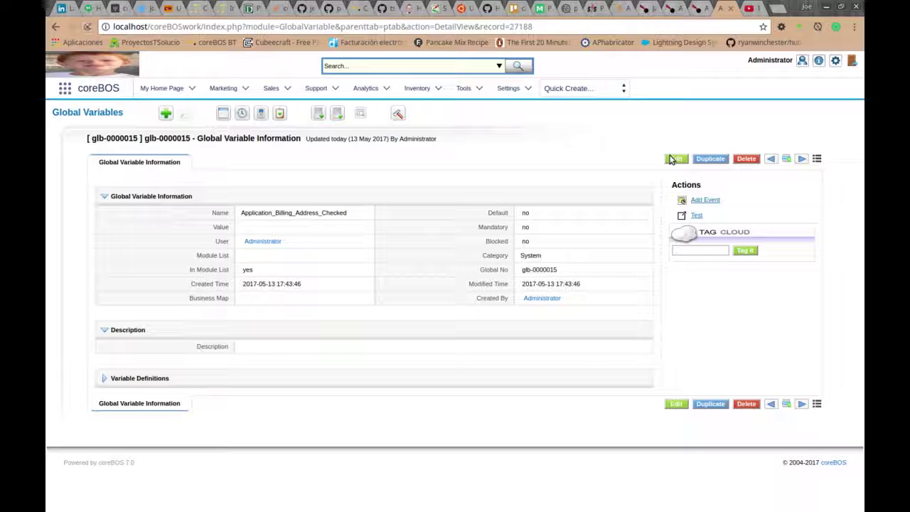
key("F5")
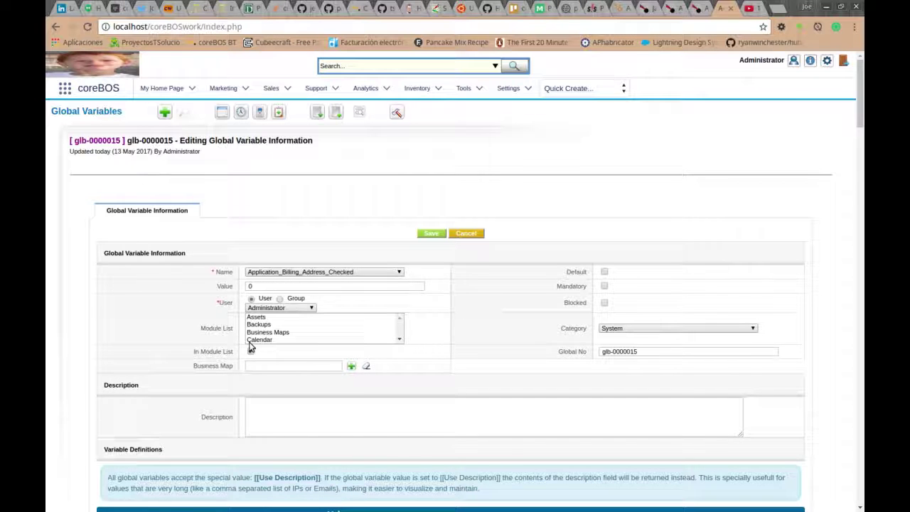
scroll(305, 329, "down", 2)
scroll(306, 333, "down", 10)
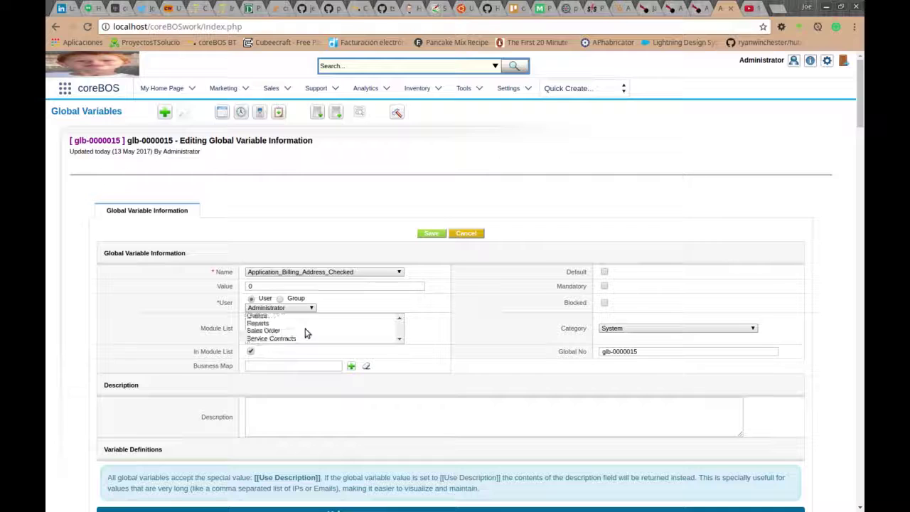
scroll(306, 333, "down", 3)
scroll(250, 189, "up", 4)
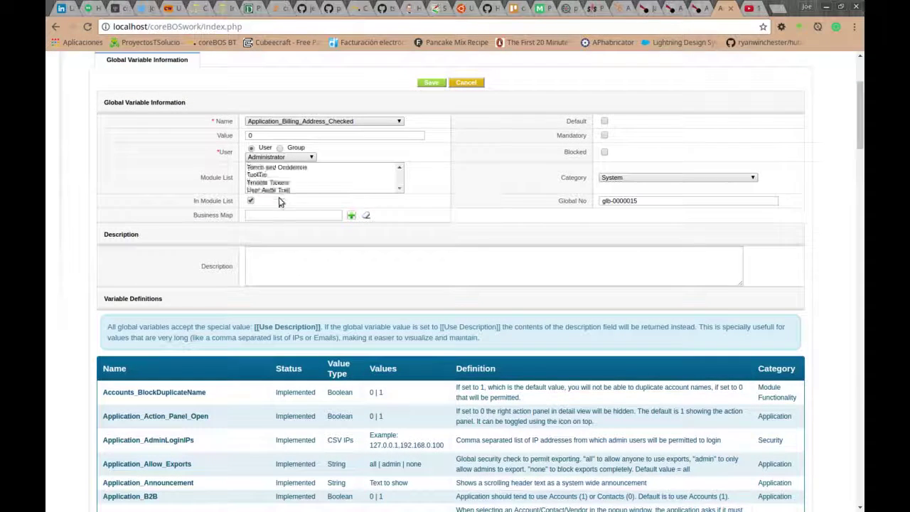
scroll(244, 275, "up", 2)
scroll(273, 276, "up", 1)
scroll(275, 277, "down", 5)
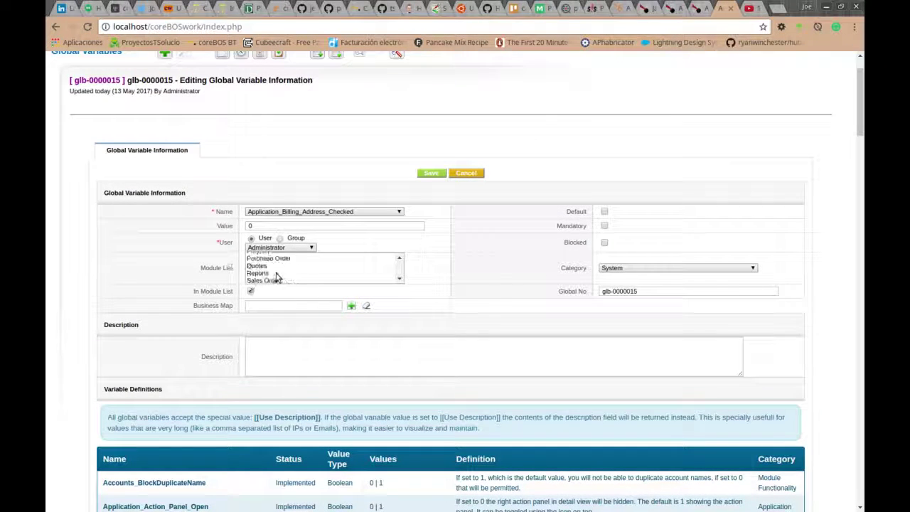
scroll(277, 277, "down", 2)
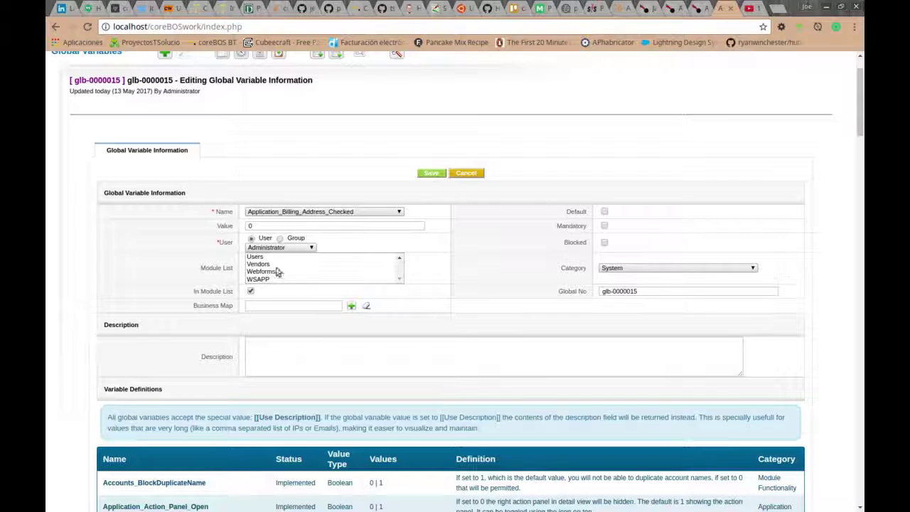
left_click(274, 264)
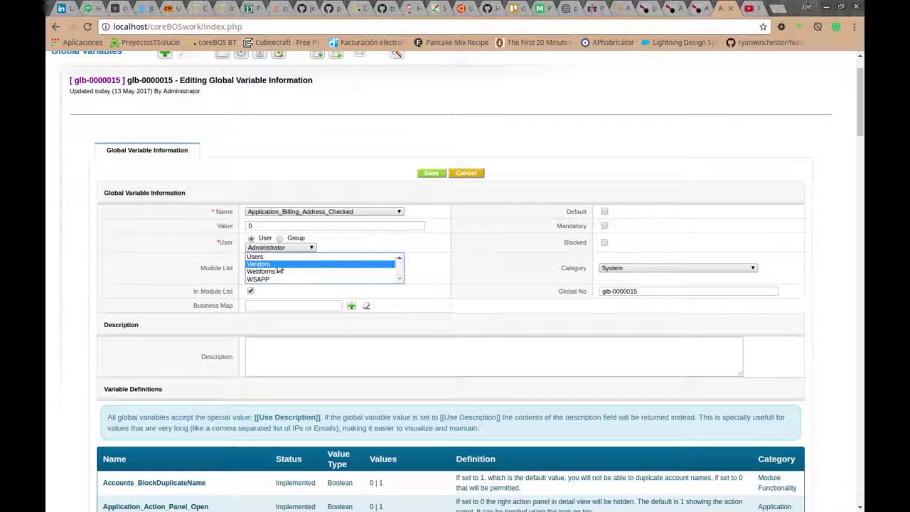
left_click(431, 174)
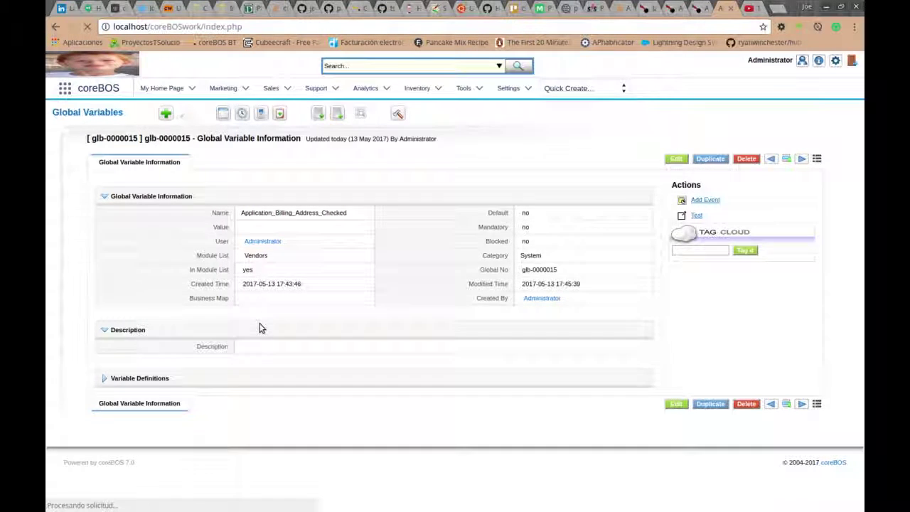
Duplicate the billing address variable with value 1 for the Organizations module and save the copy
left_click(262, 277)
type("0")
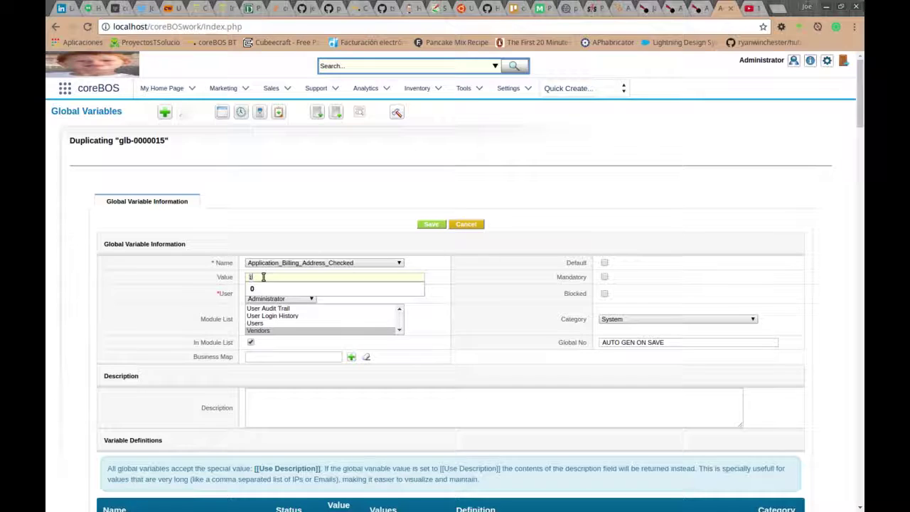
key("BackSpace")
type("1")
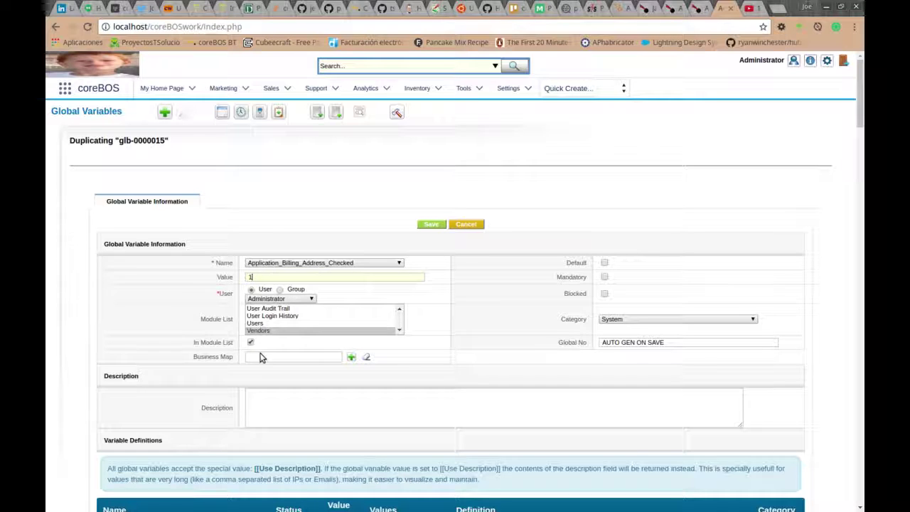
scroll(289, 329, "up", 5)
scroll(289, 329, "up", 3)
left_click(287, 316)
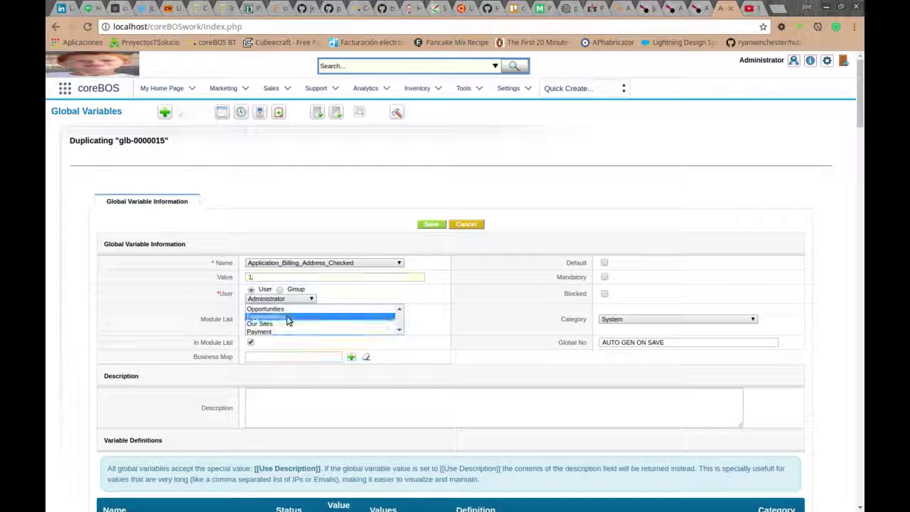
left_click(431, 226)
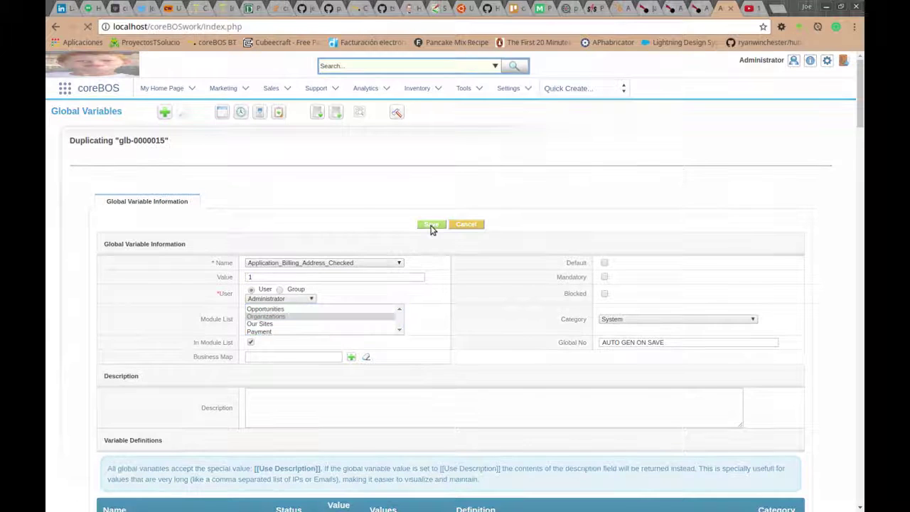
In the quote, pick organization Sherpa Corp to check its address overwrite defaults, and close the picker without applying
left_click(705, 12)
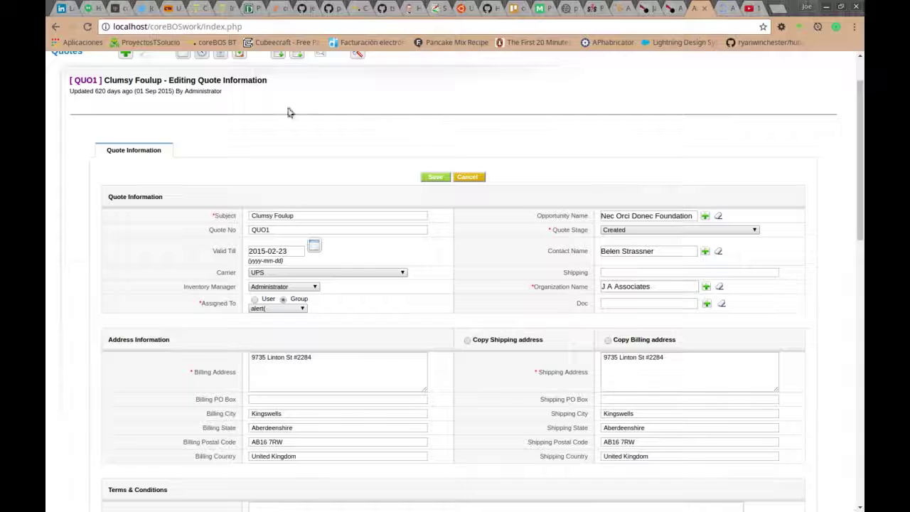
left_click(706, 287)
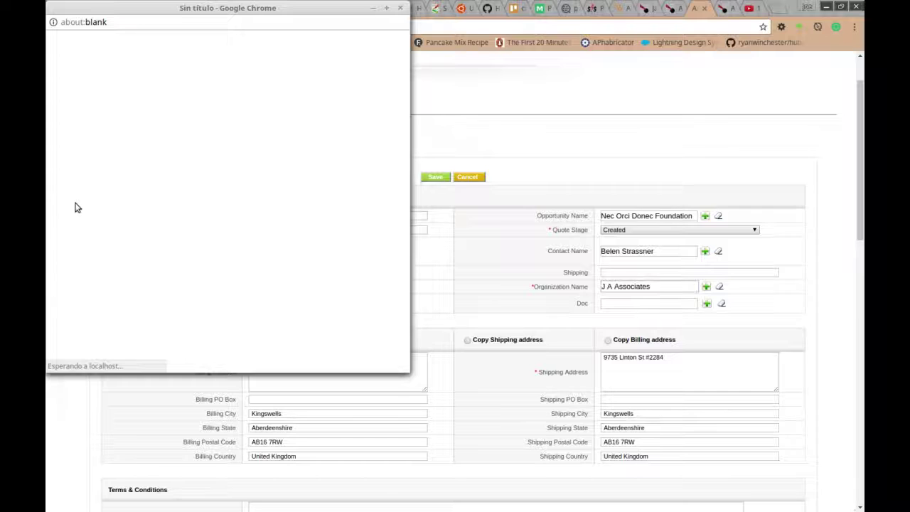
left_click_drag(194, 10, 357, 90)
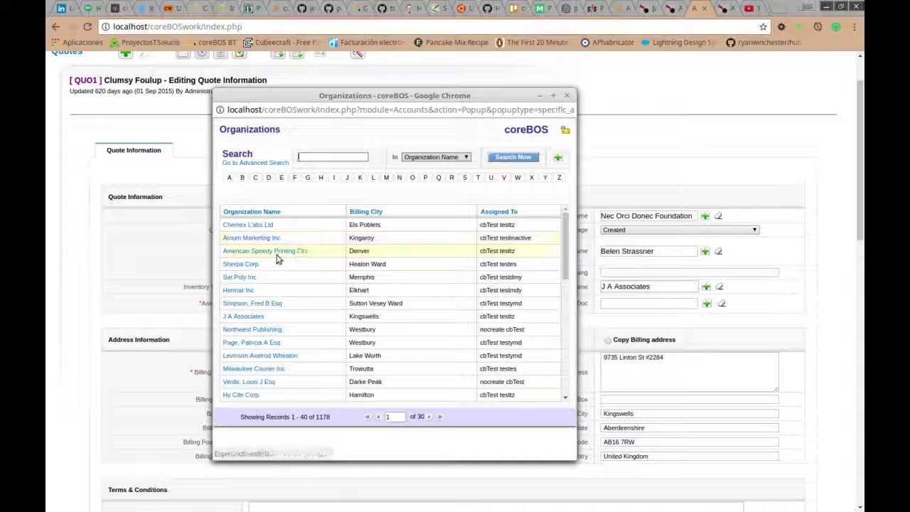
left_click(241, 264)
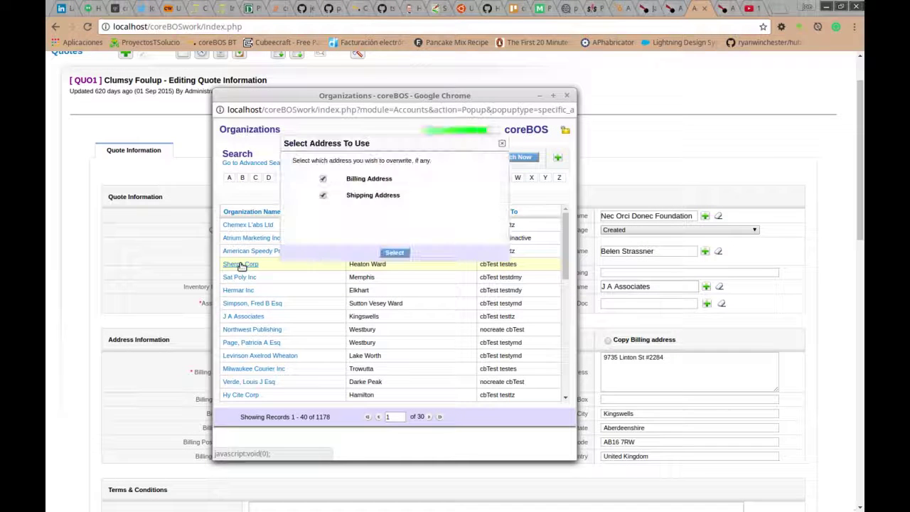
left_click(567, 95)
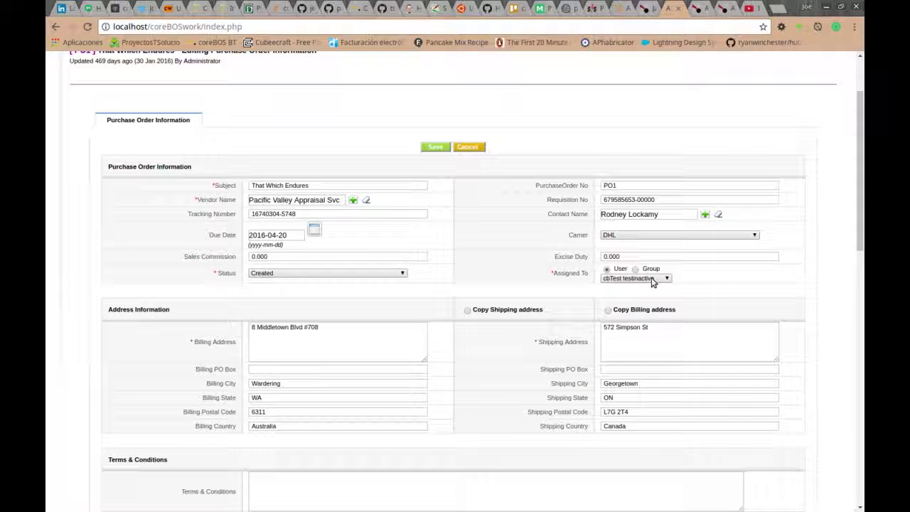
In the purchase order, check the address overwrite defaults for vendor Orco State Empl Fed Crdt Un, close the picker, and return to the global variable
left_click(365, 202)
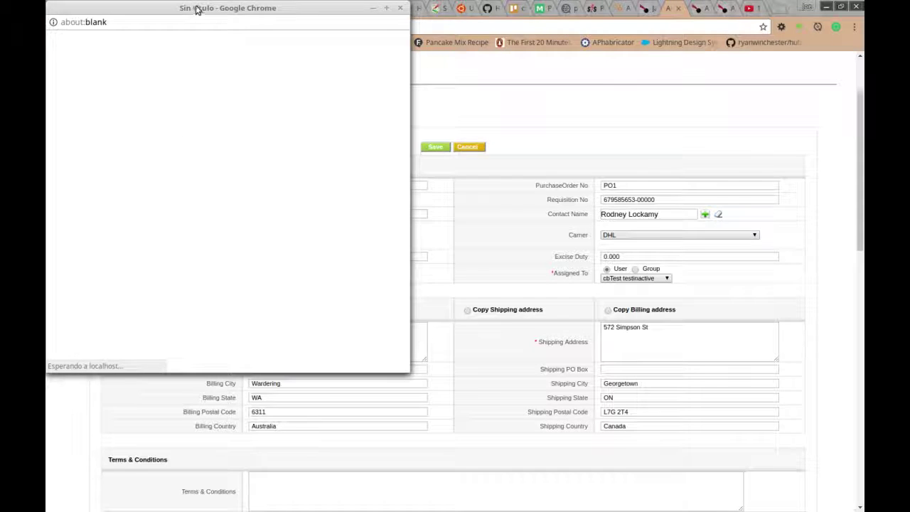
left_click_drag(195, 7, 408, 101)
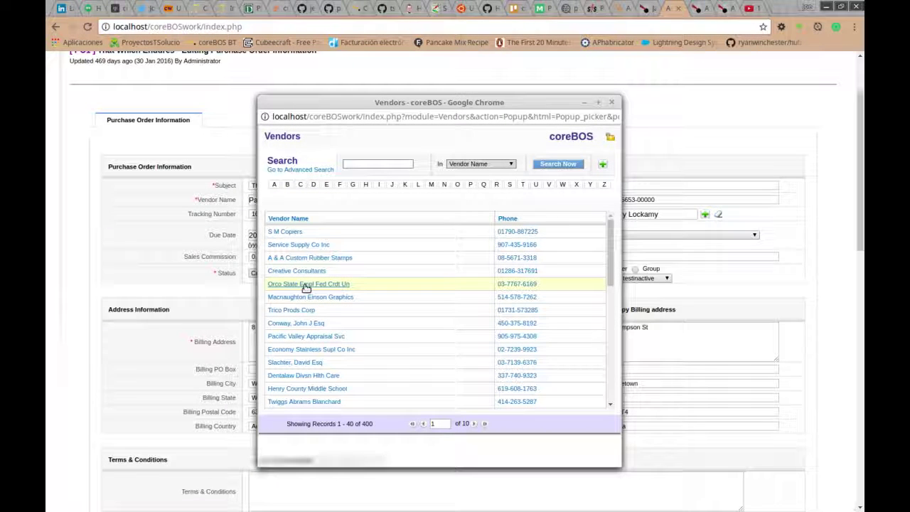
left_click(305, 285)
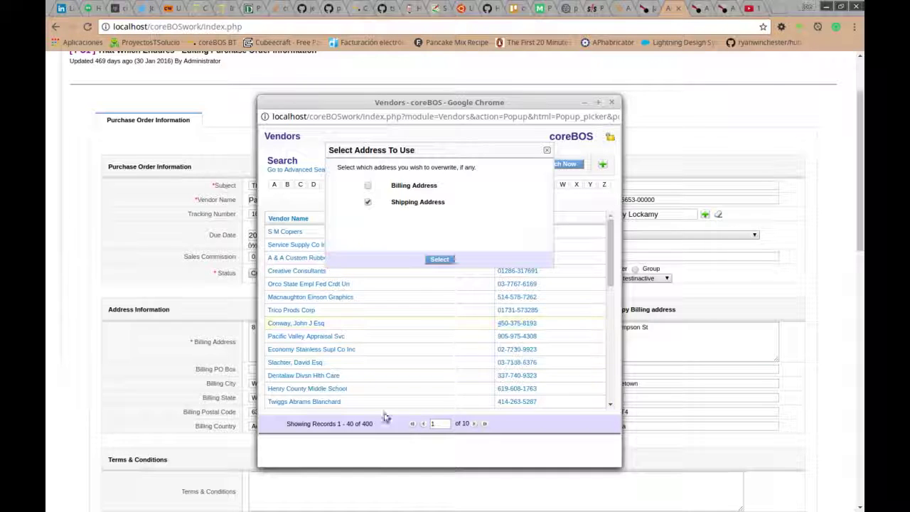
left_click(611, 104)
left_click(719, 10)
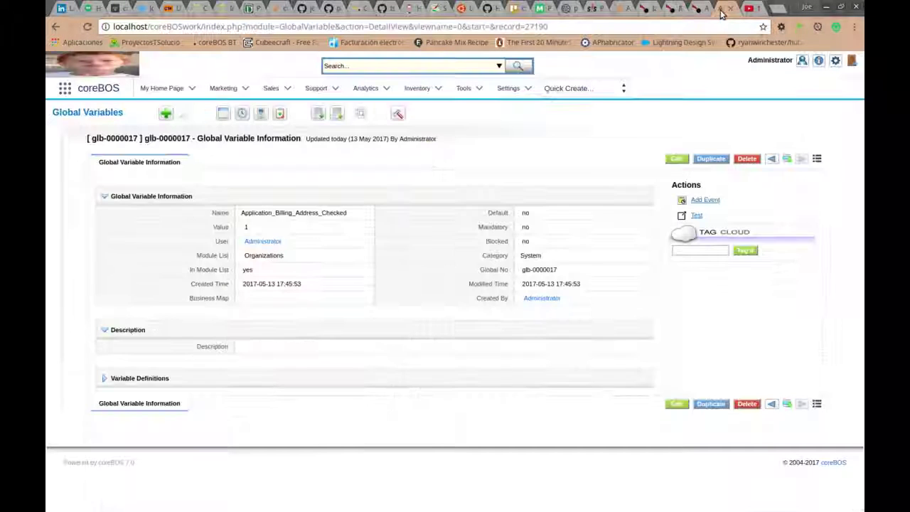